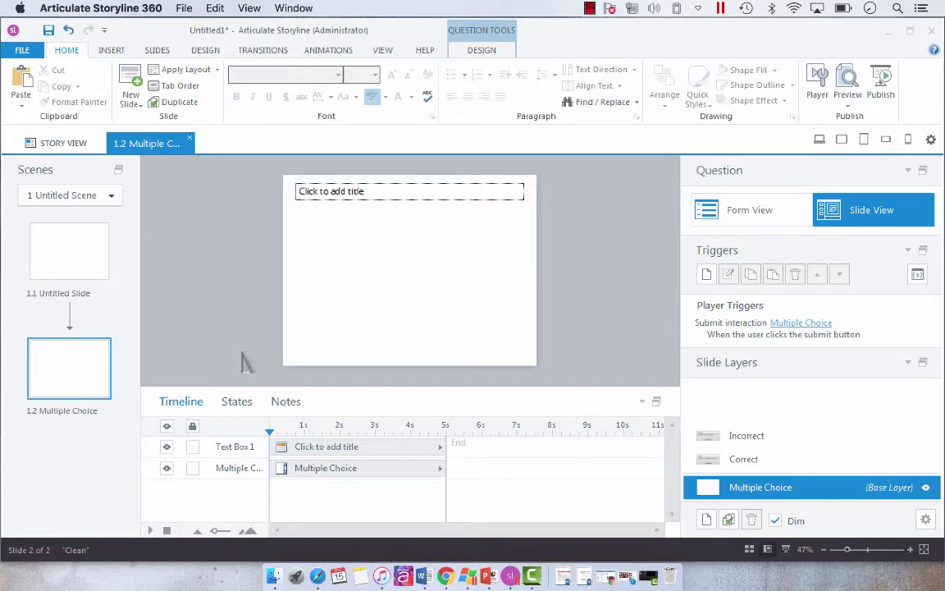
Add the checklist-1266989_1280 image from the Finder file list to the multiple-choice slide and close the file window.
left_click(316, 246)
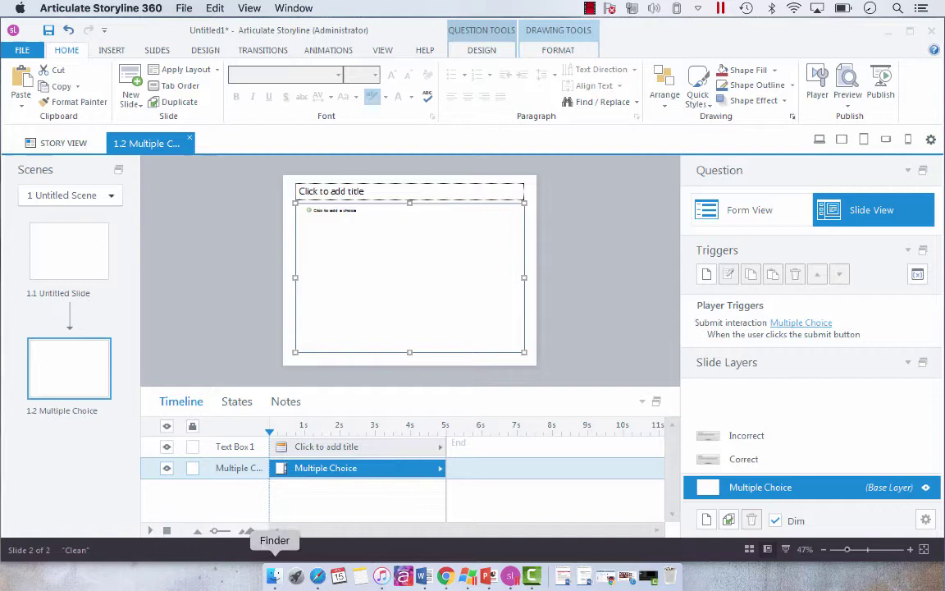
left_click(274, 574)
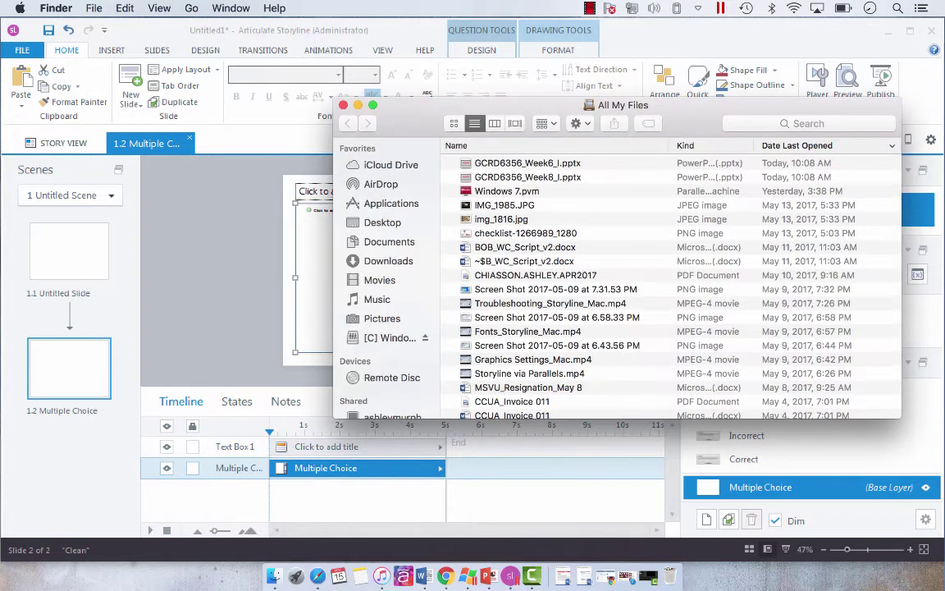
left_click(525, 233)
left_click_drag(525, 233, 525, 261)
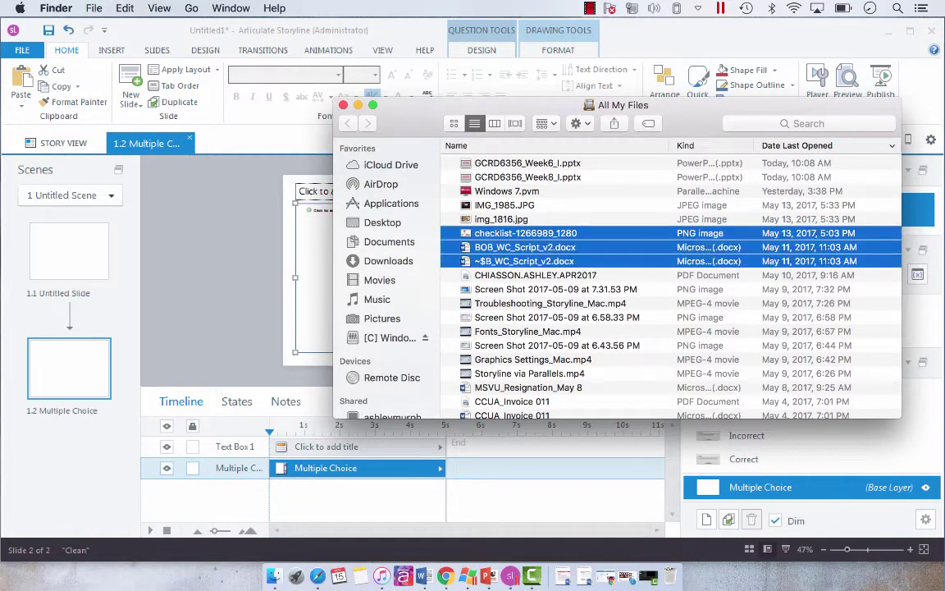
left_click(525, 233)
left_click(554, 289)
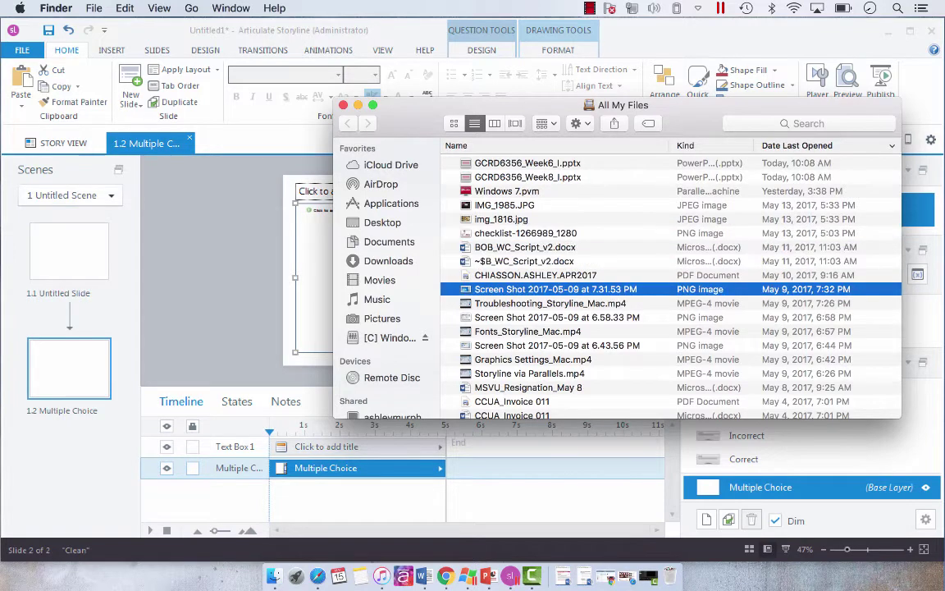
left_click_drag(525, 233, 279, 271)
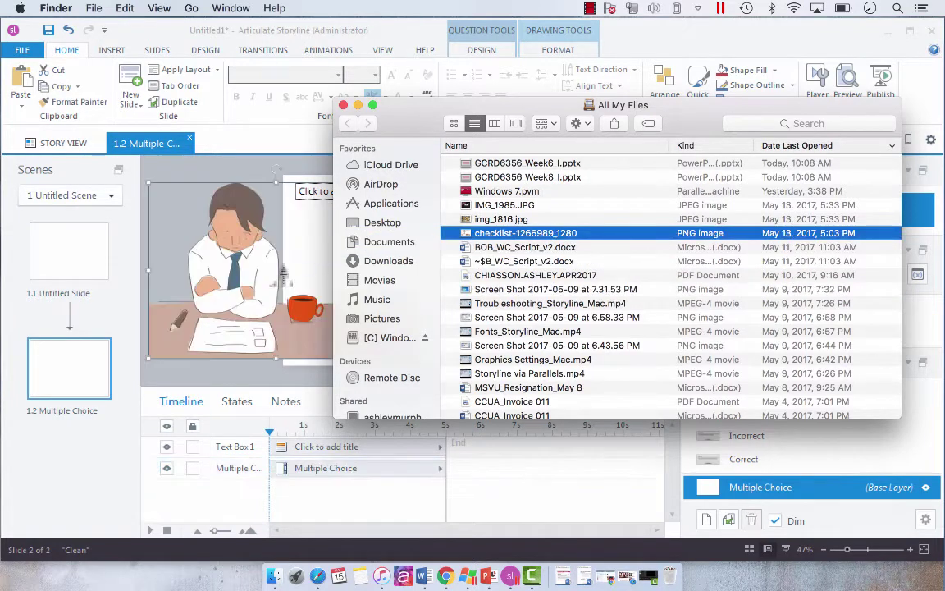
left_click(343, 105)
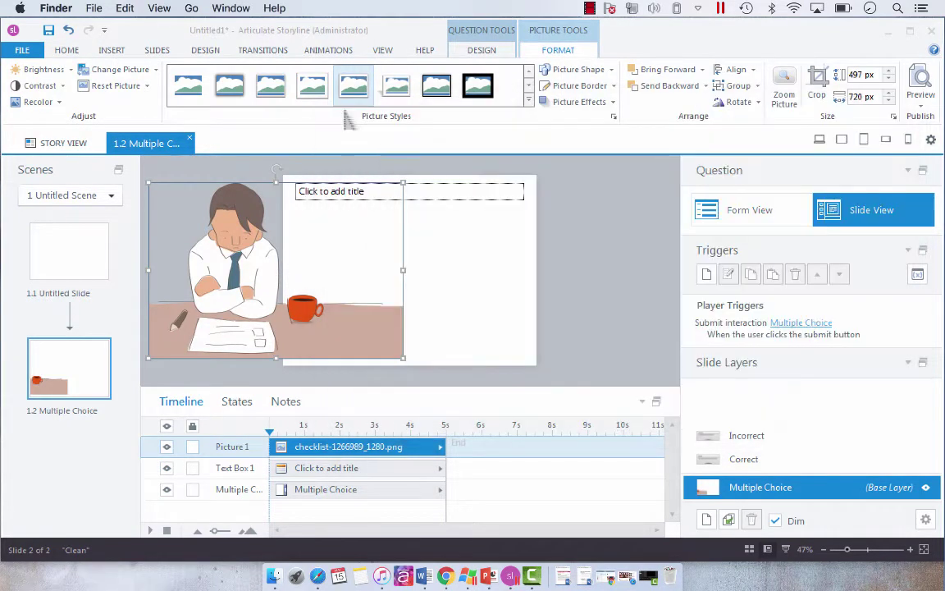
Position the checklist picture over the slide and enlarge it to about 735 by 508 px.
left_click_drag(315, 261, 437, 275)
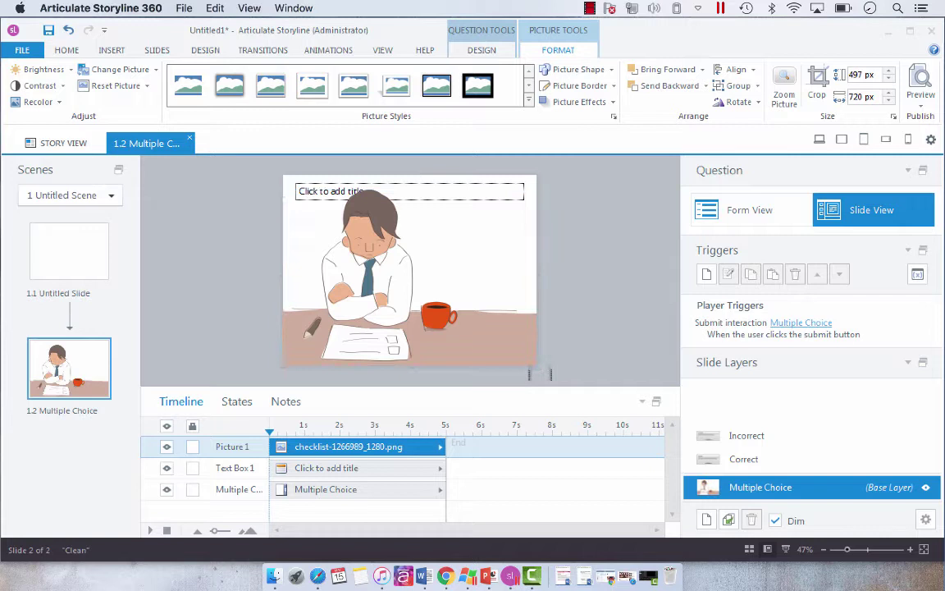
left_click_drag(537, 368, 542, 371)
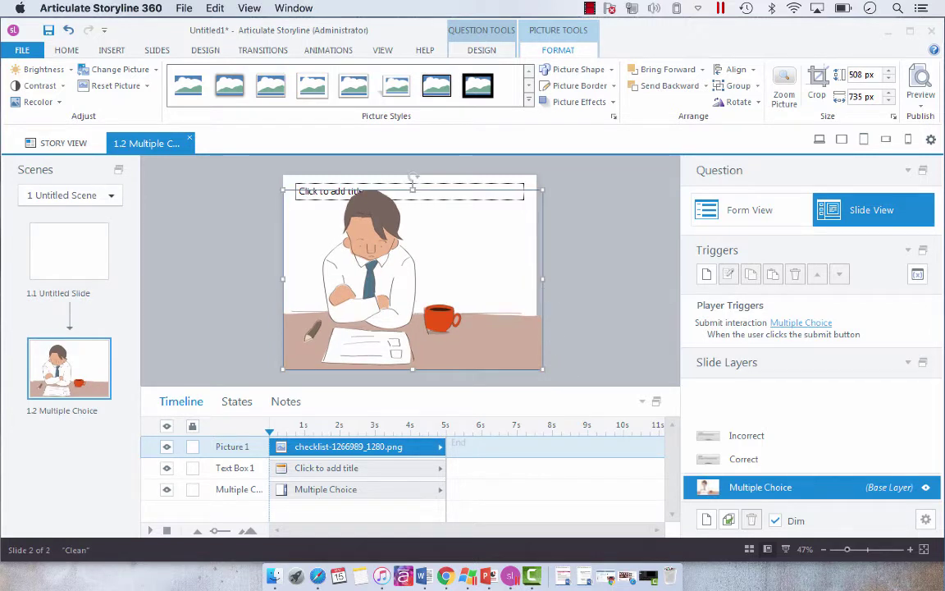
left_click(593, 280)
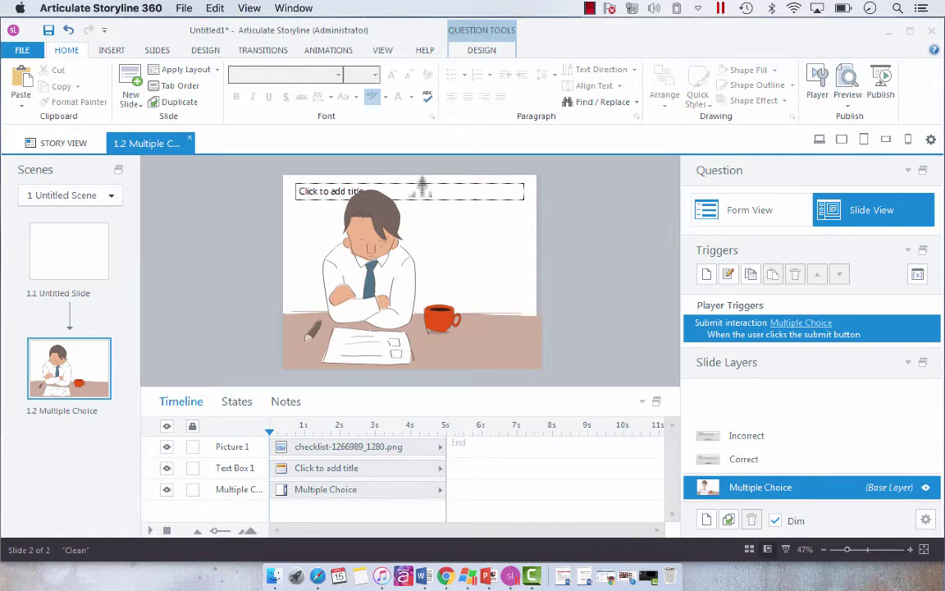
Send the checklist picture to the back, behind the title and the multiple-choice placeholder.
left_click(421, 187)
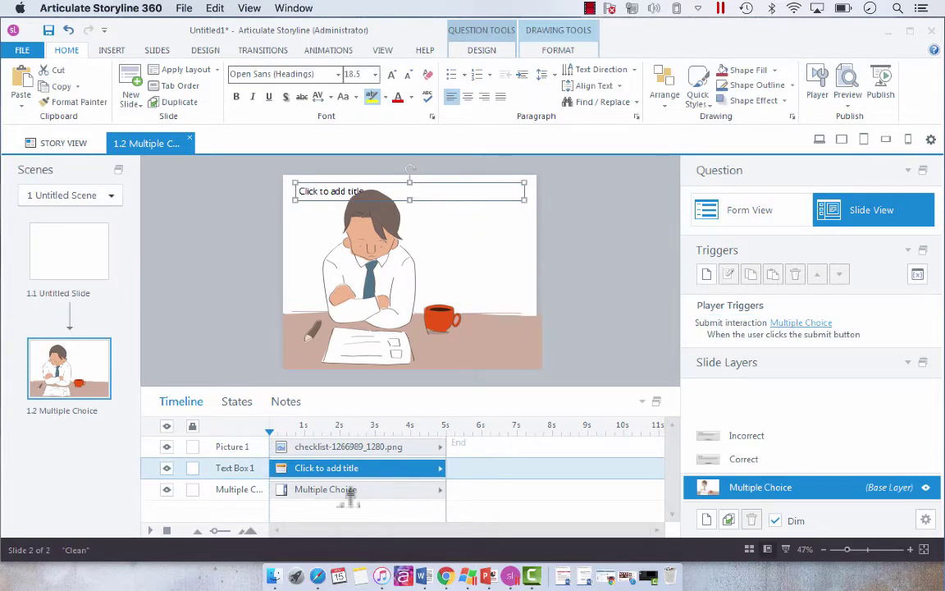
left_click(348, 446)
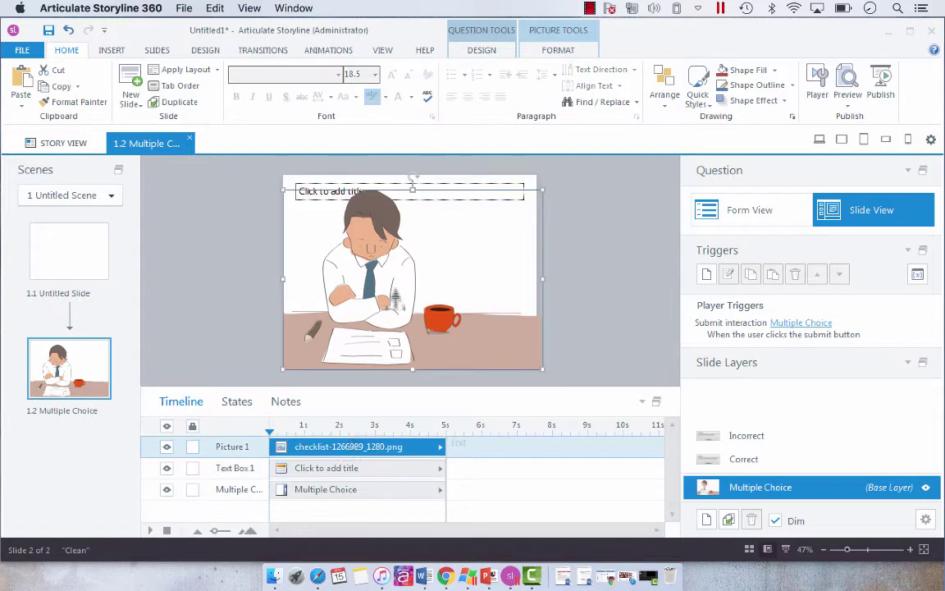
right_click(389, 294)
mouse_move(462, 482)
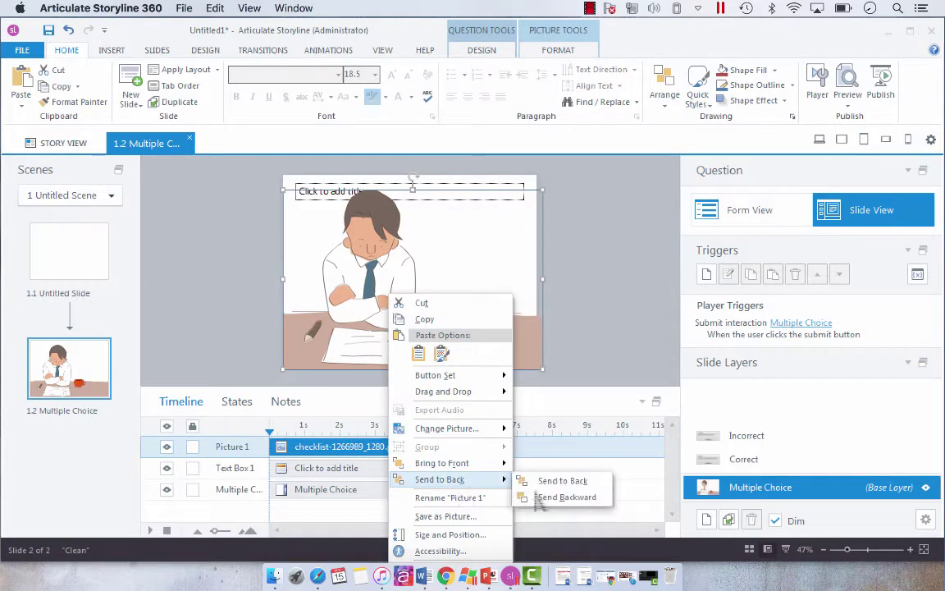
left_click(562, 481)
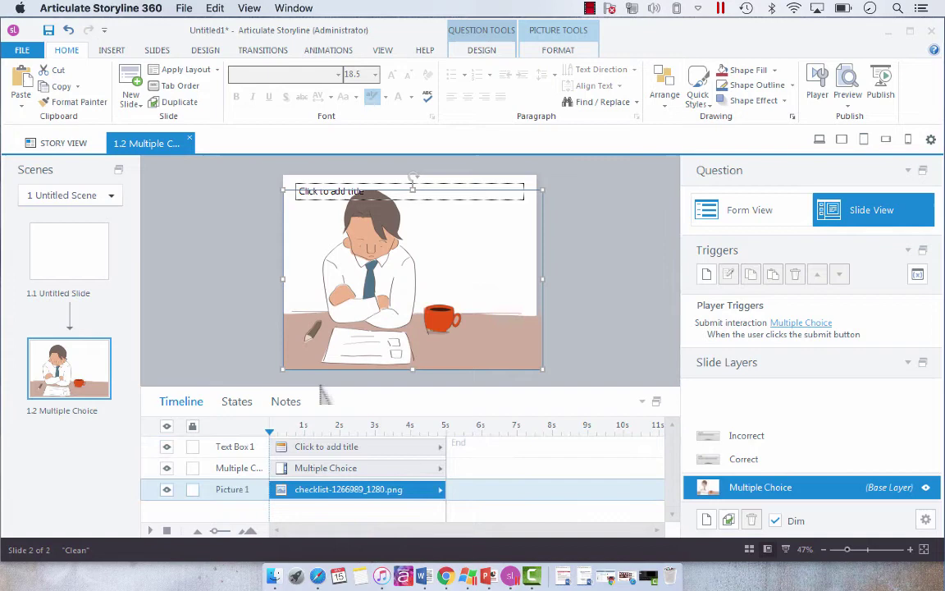
left_click(347, 470)
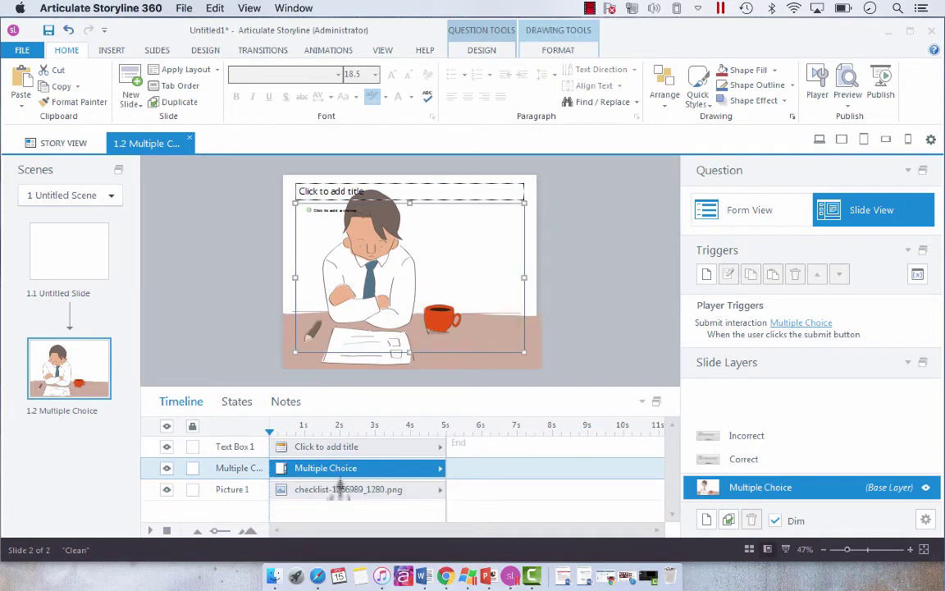
Title the slide "Knowledge Check" in bold, right-aligned text placed at the slide's right edge.
left_click(448, 191)
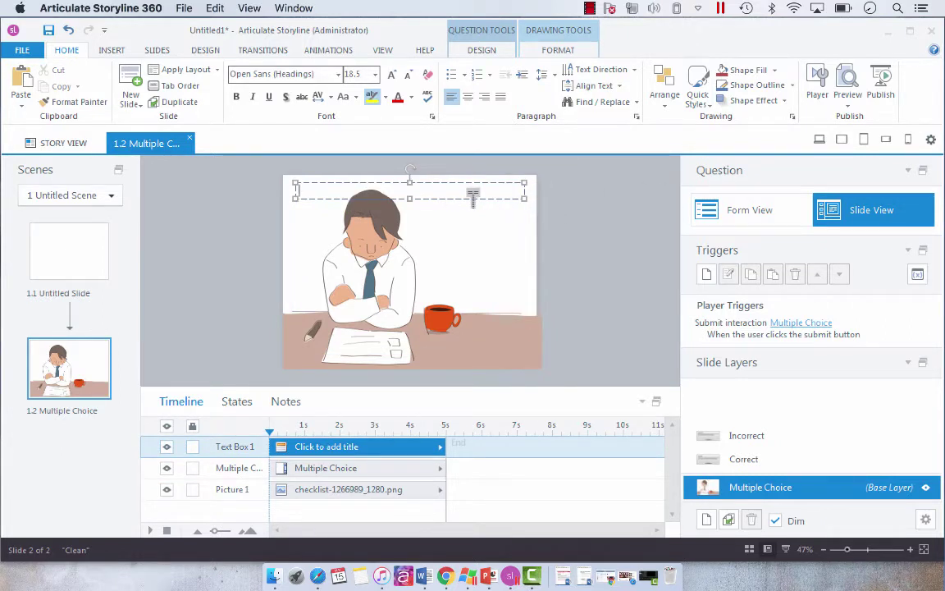
type("Knowledge Check")
left_click_drag(460, 198, 177, 201)
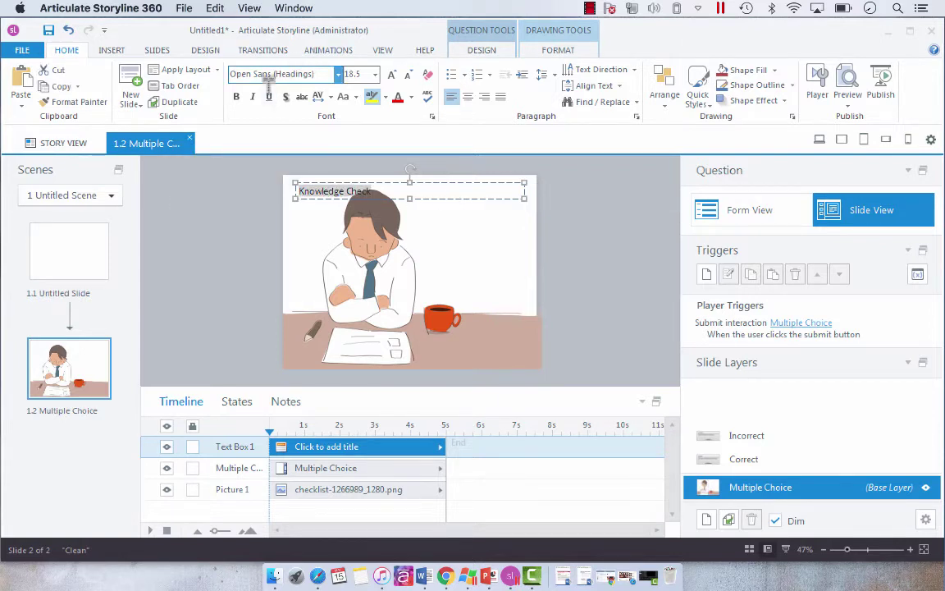
left_click(236, 98)
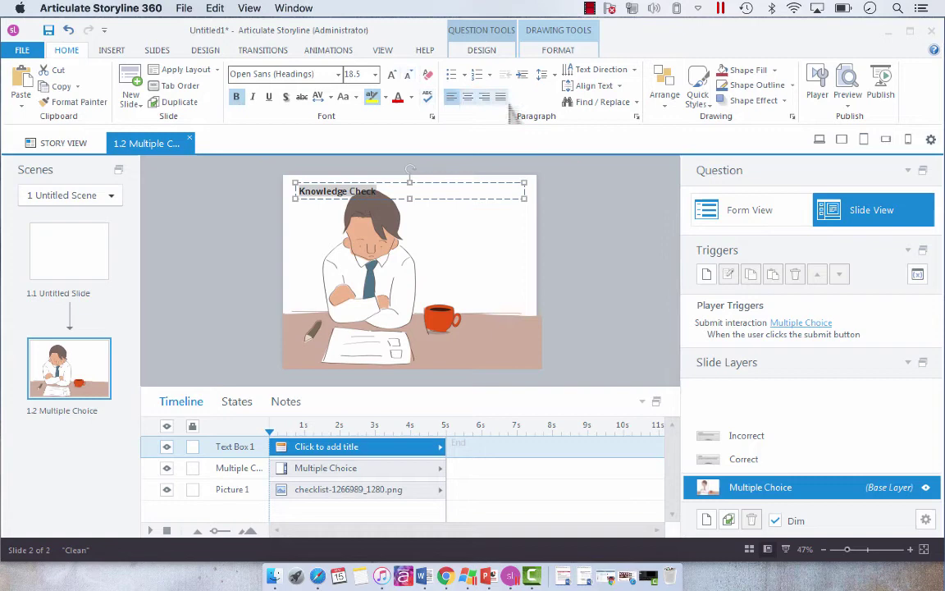
left_click(484, 97)
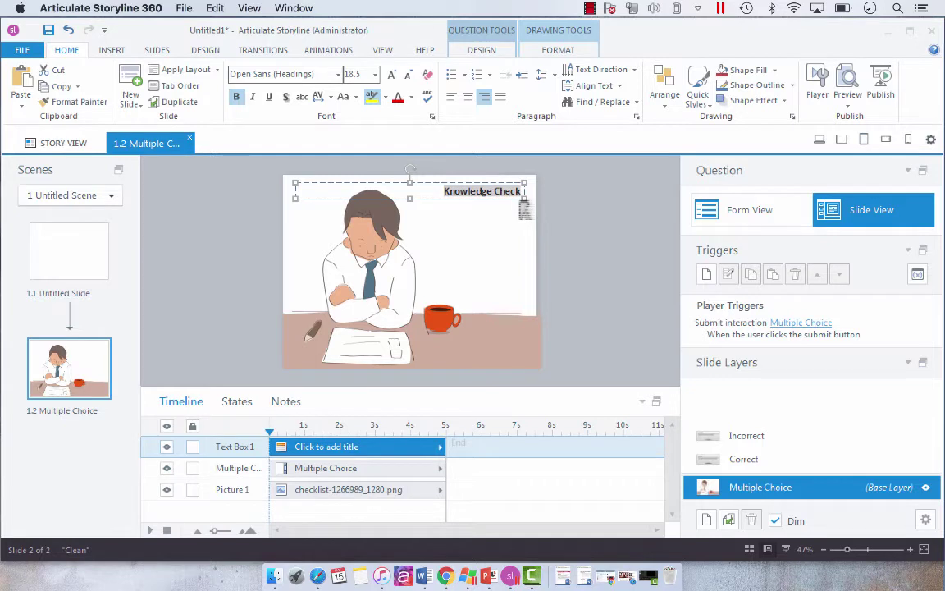
left_click_drag(524, 209, 533, 206)
key("Left")
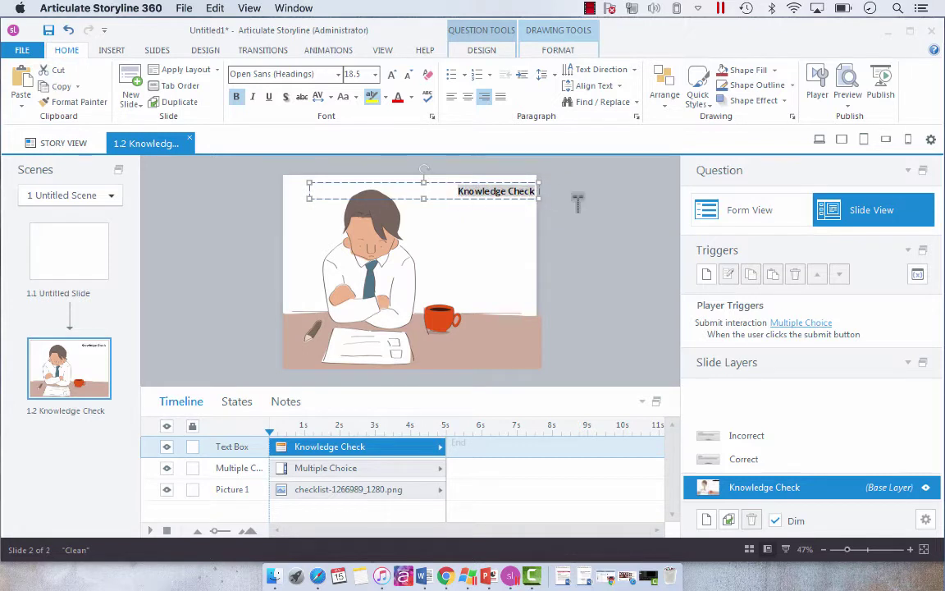
Recolor the title text with the Eyedropper, sampling the blue of the man's tie.
left_click(411, 97)
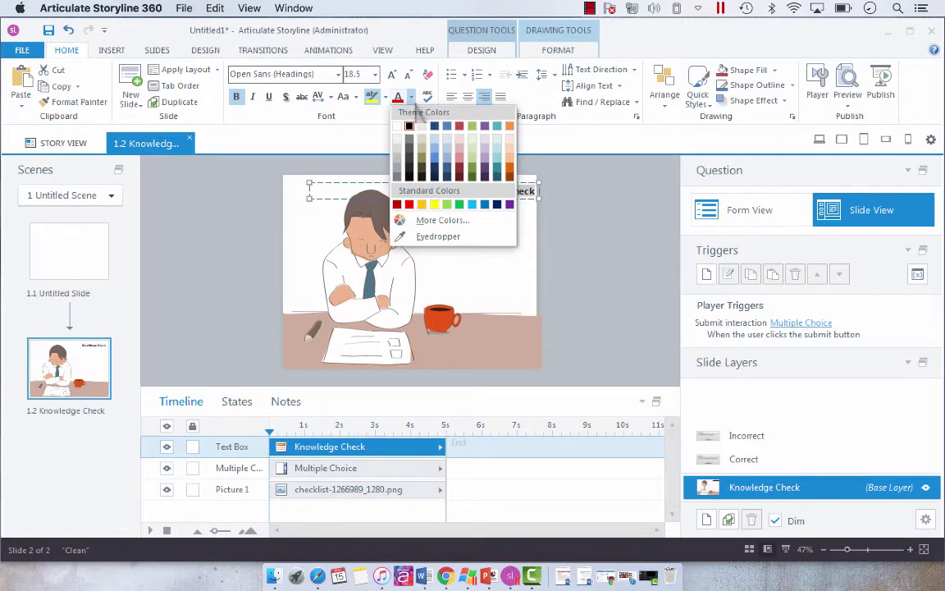
left_click(438, 236)
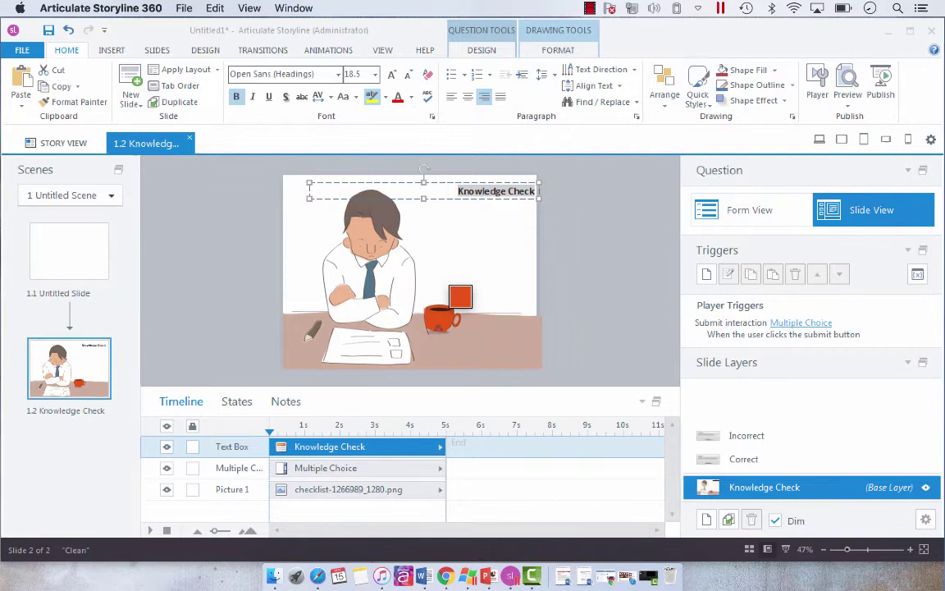
left_click(353, 237)
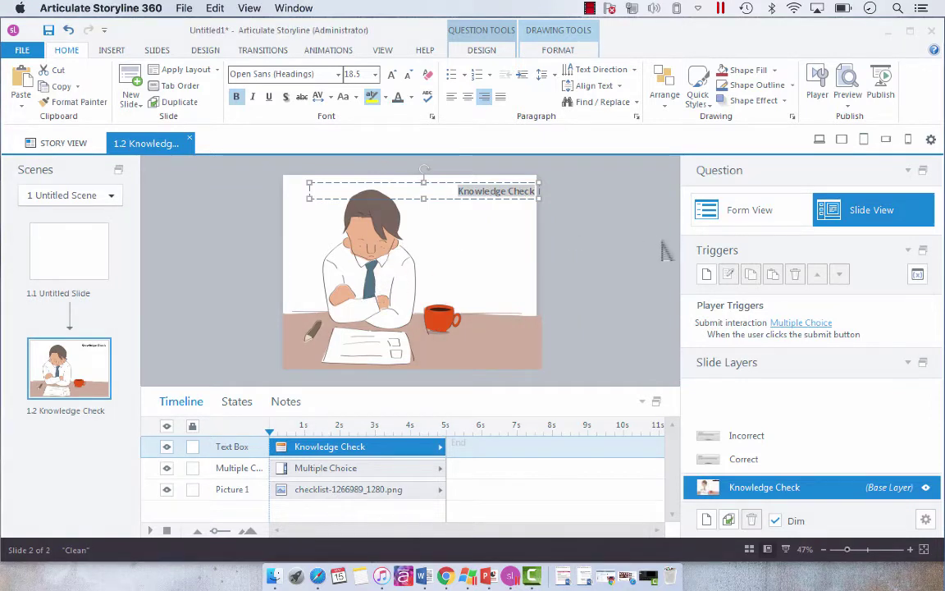
left_click(591, 268)
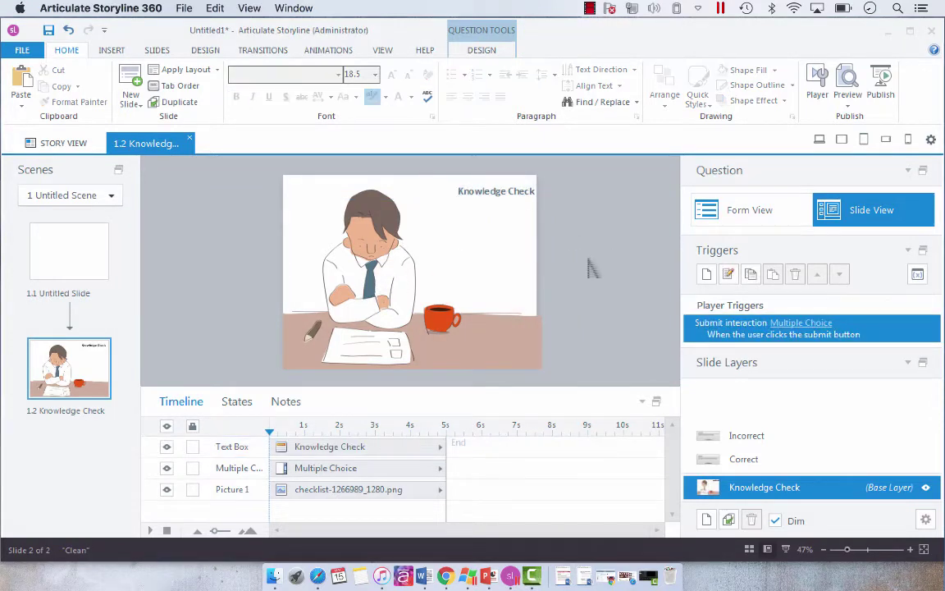
Nudge the title box left until it meets the slide's left edge.
left_click(534, 191)
left_click(608, 200)
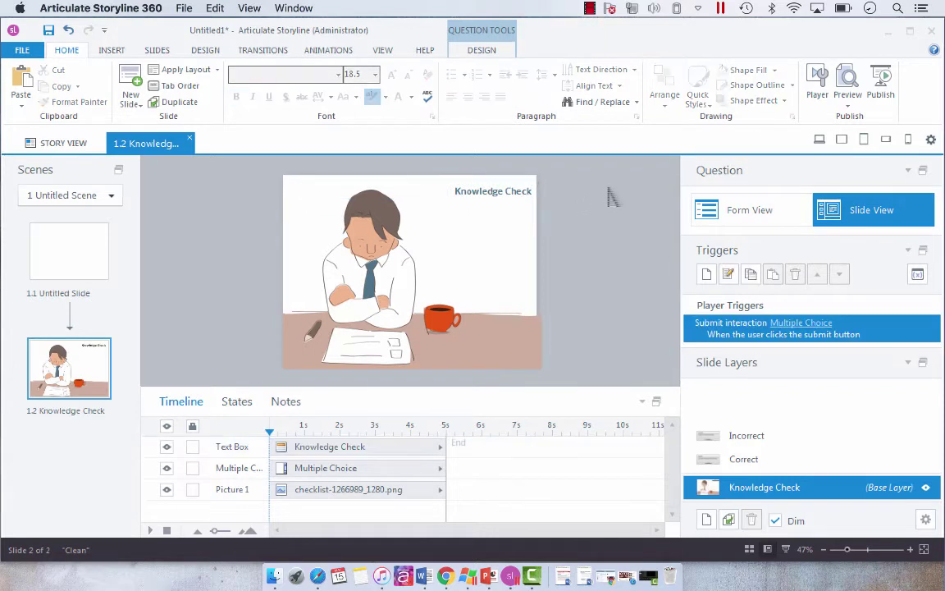
left_click(527, 191)
key("Left")
key("Left")
key("Left")
key("Left")
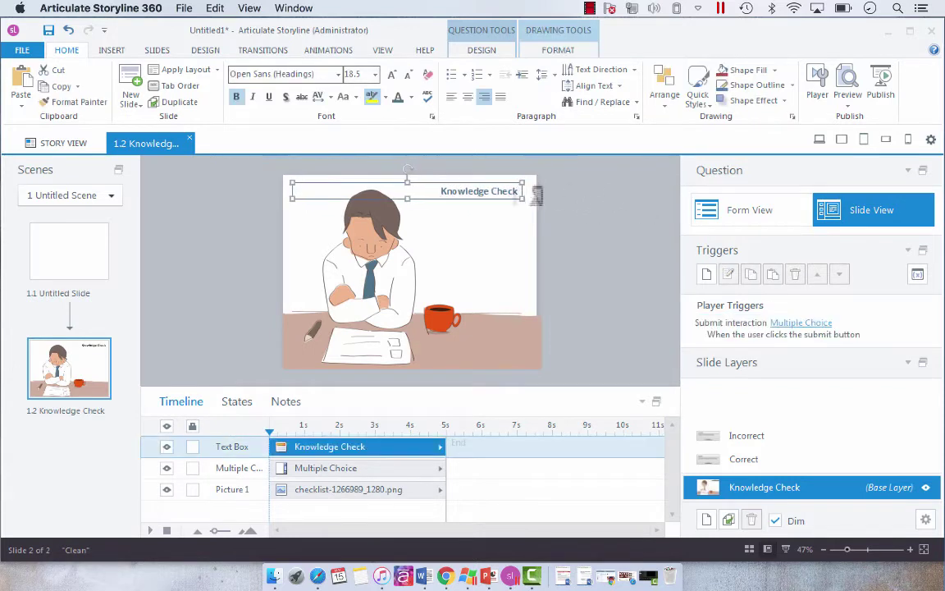
key("Left")
key("Left")
Left-align the title text and raise its box to the slide's top edge.
left_click(452, 100)
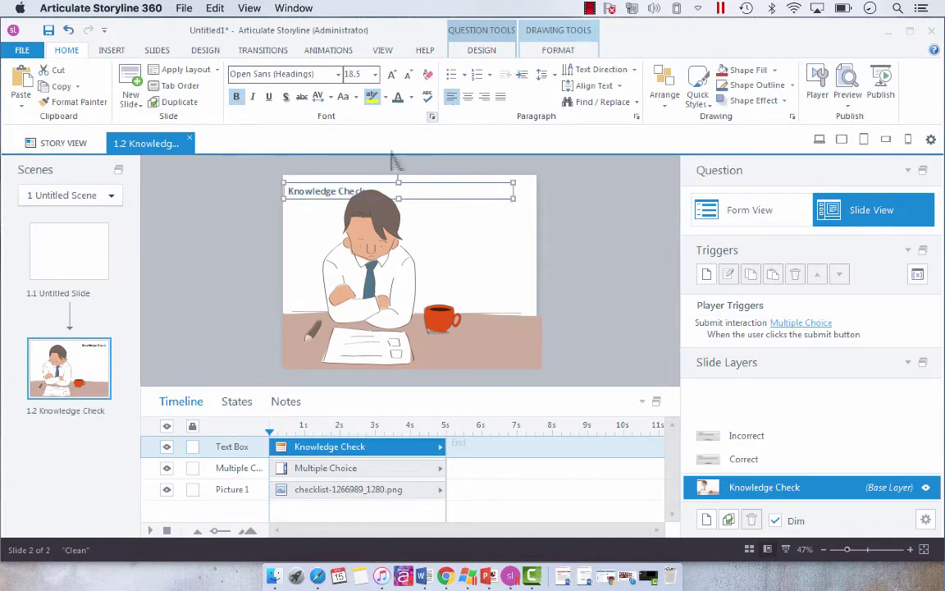
left_click_drag(358, 181, 359, 175)
left_click(637, 288)
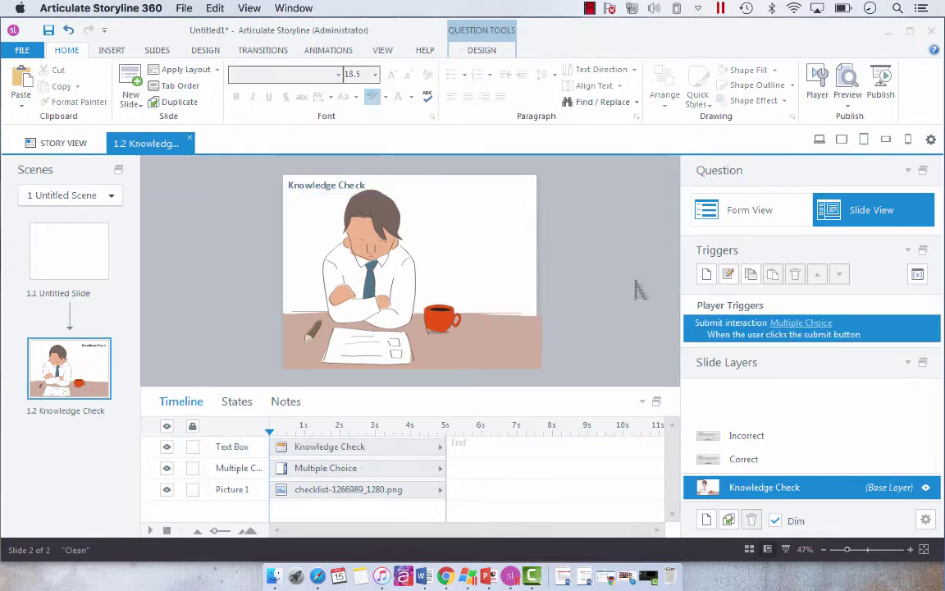
Move the title box into the blank area beside the man's head and narrow it to fit within the slide.
left_click(353, 184)
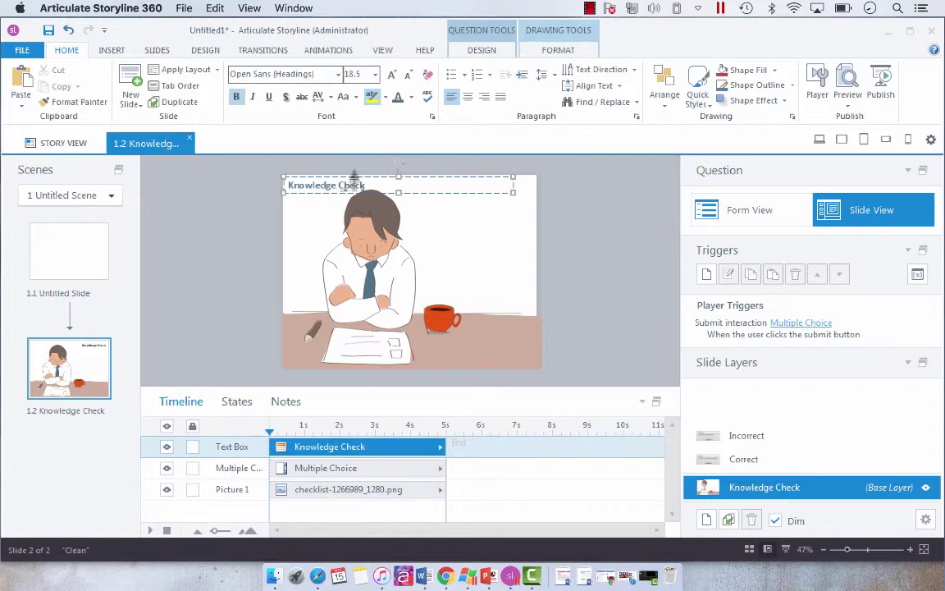
left_click_drag(351, 176, 464, 187)
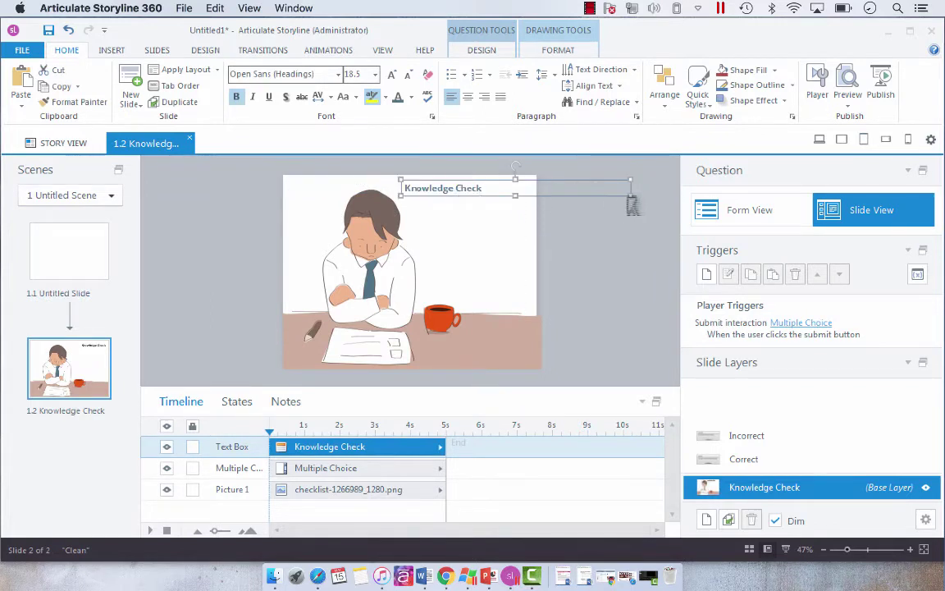
left_click_drag(572, 198, 319, 190)
Replace the title with "Which of the following is not a writing implement?", underlining the word "not".
type("Which of the following is not")
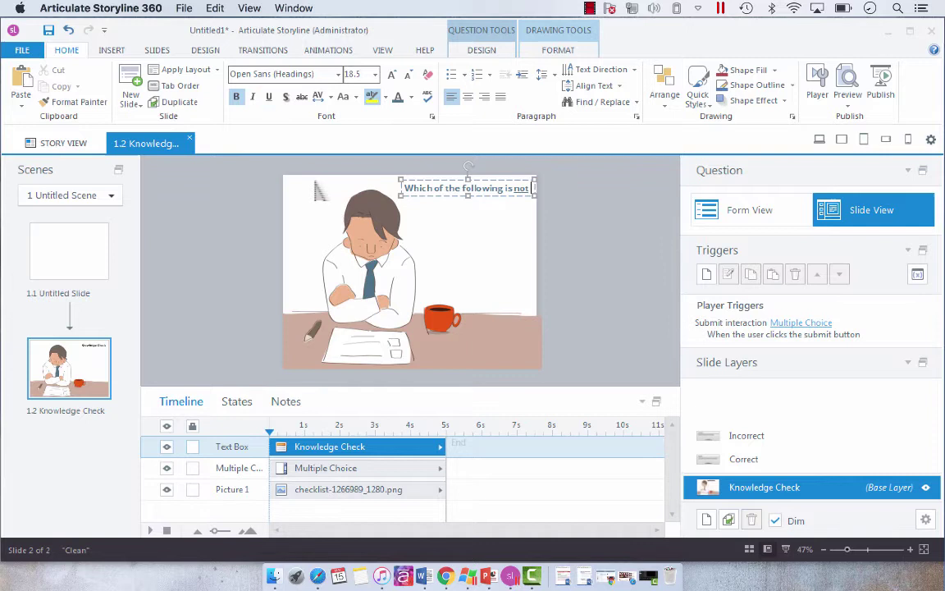
type("a writing")
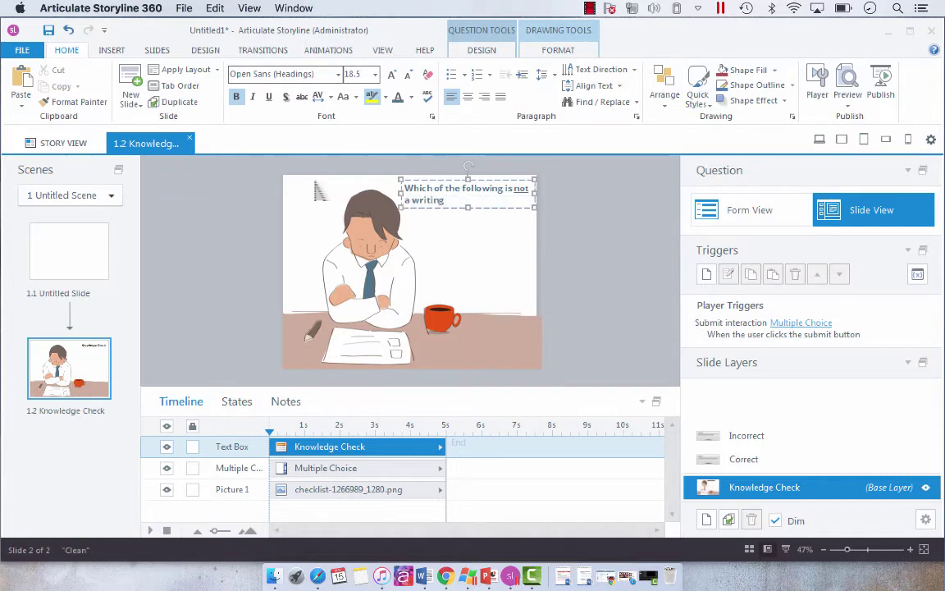
type(" implement?")
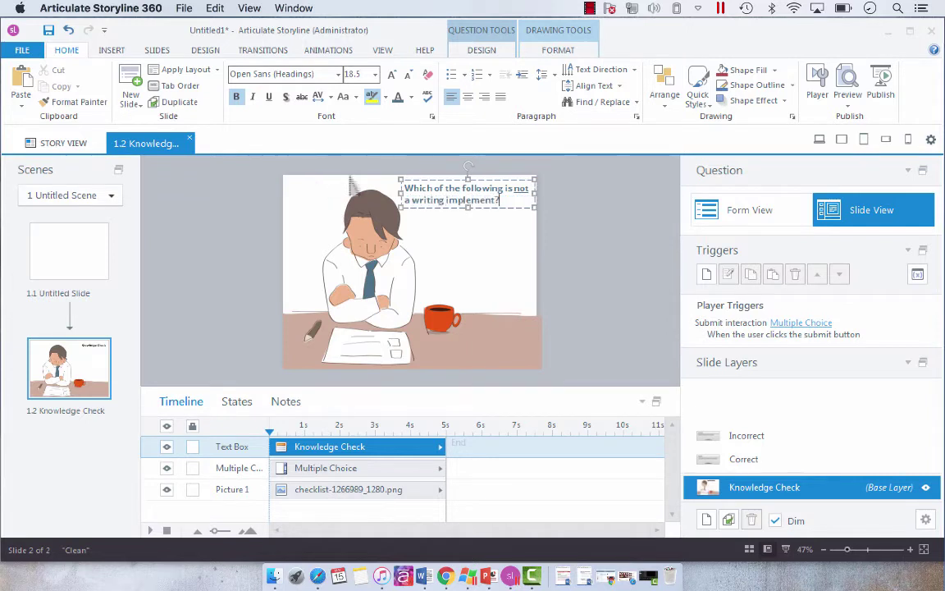
Right-align the full question text in the title box and deselect it.
left_click_drag(530, 200, 333, 168)
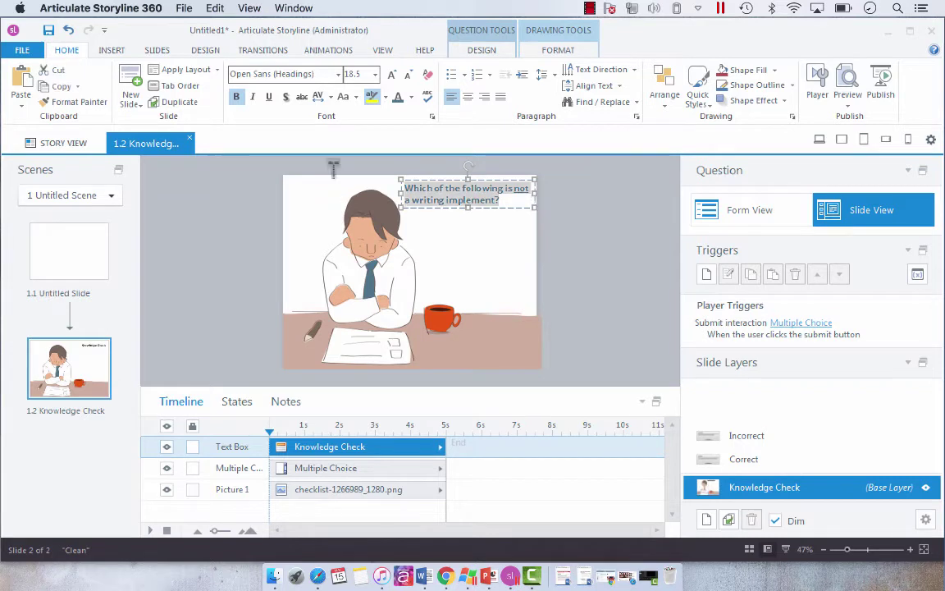
left_click(484, 97)
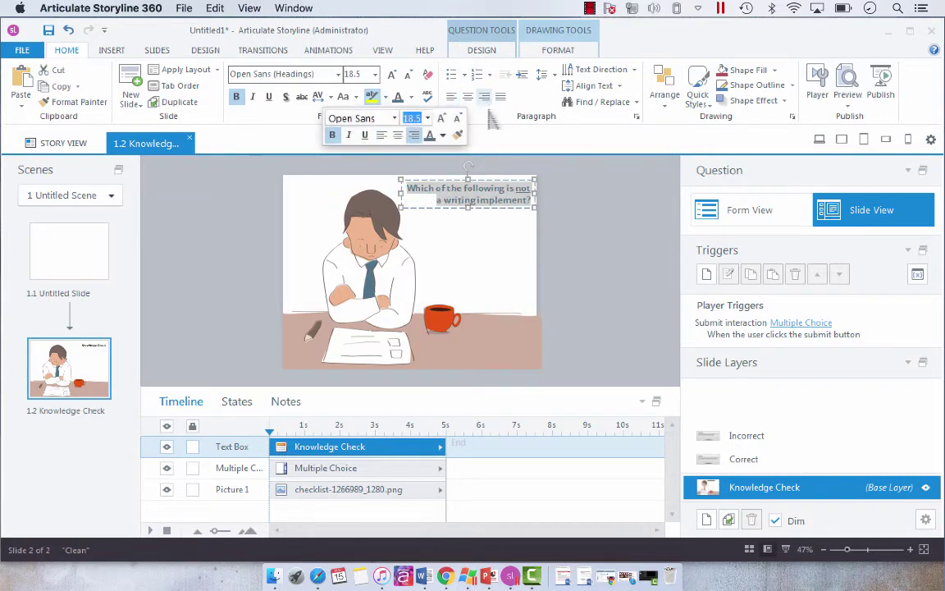
left_click(559, 217)
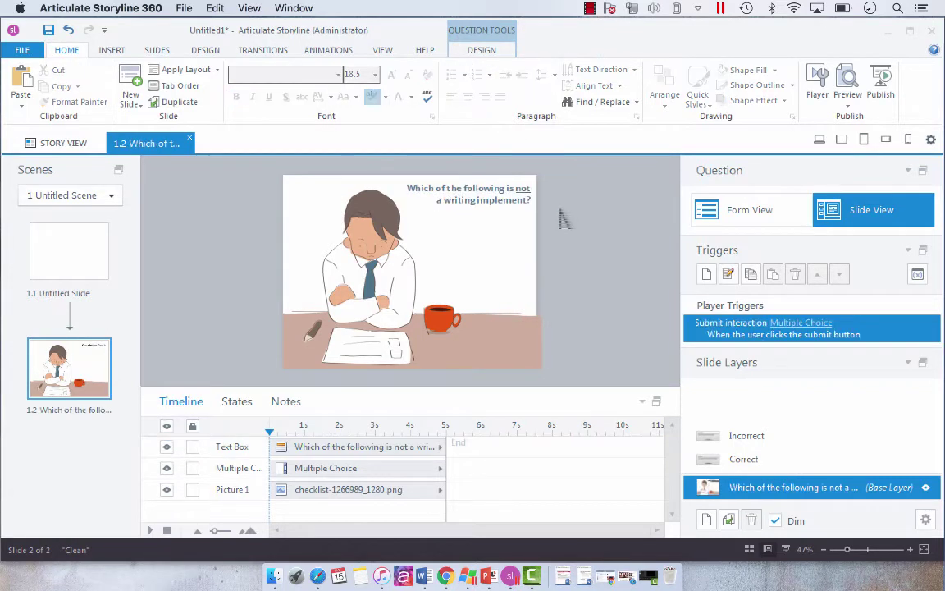
Left-align the question text and append the italic instruction "Select the correct response and click Submit.".
left_click(537, 205)
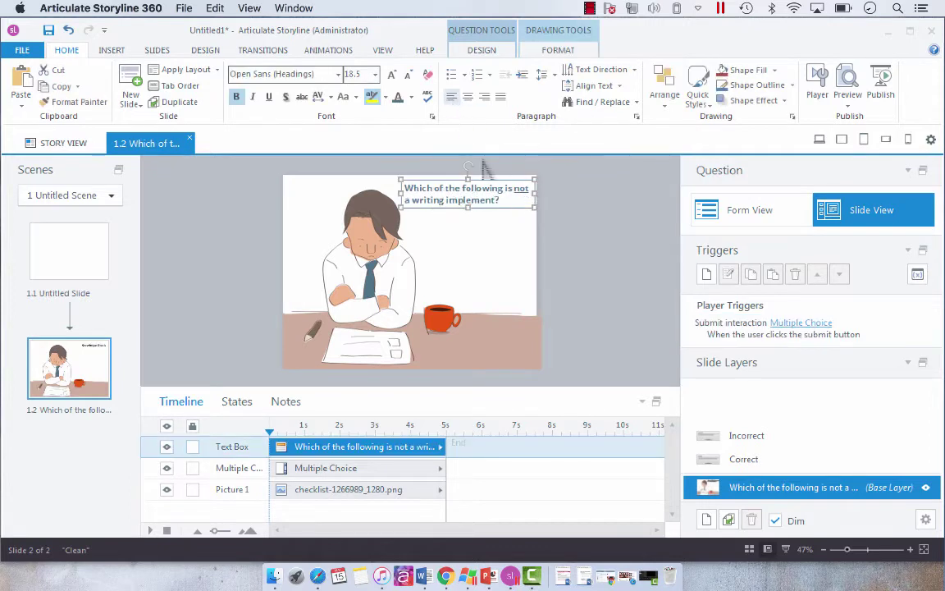
left_click(512, 201)
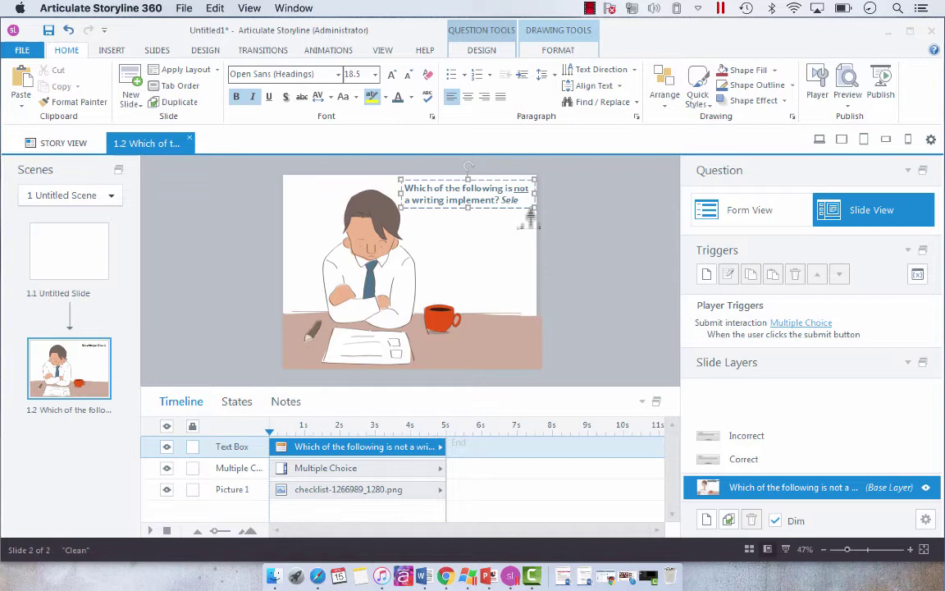
type("Select the correct responses")
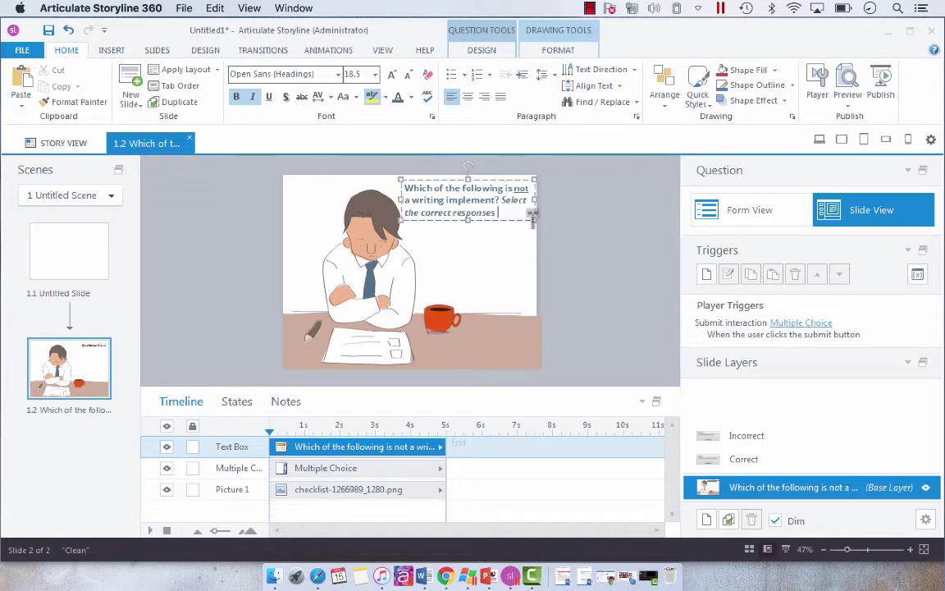
type("click Submit.")
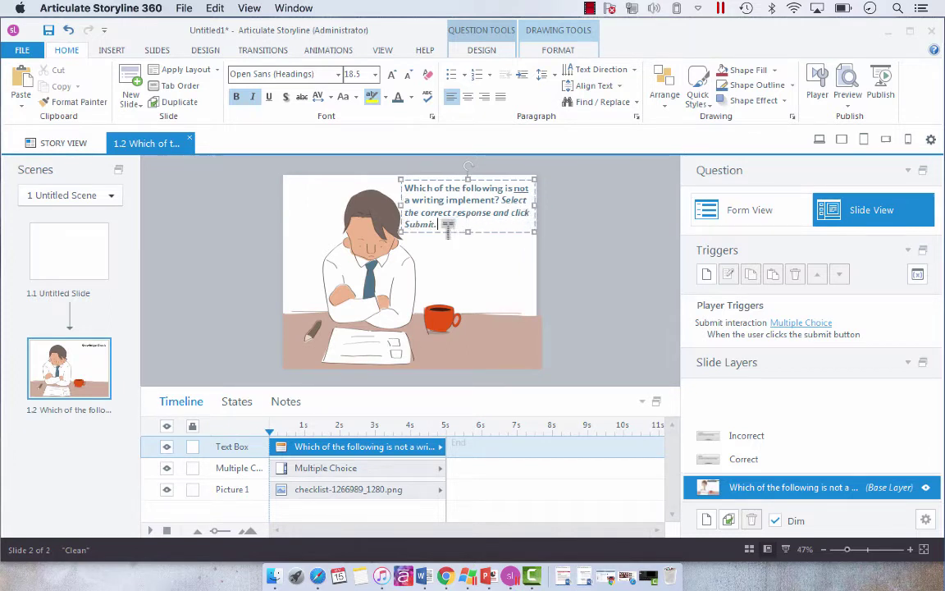
key("ctrl+a")
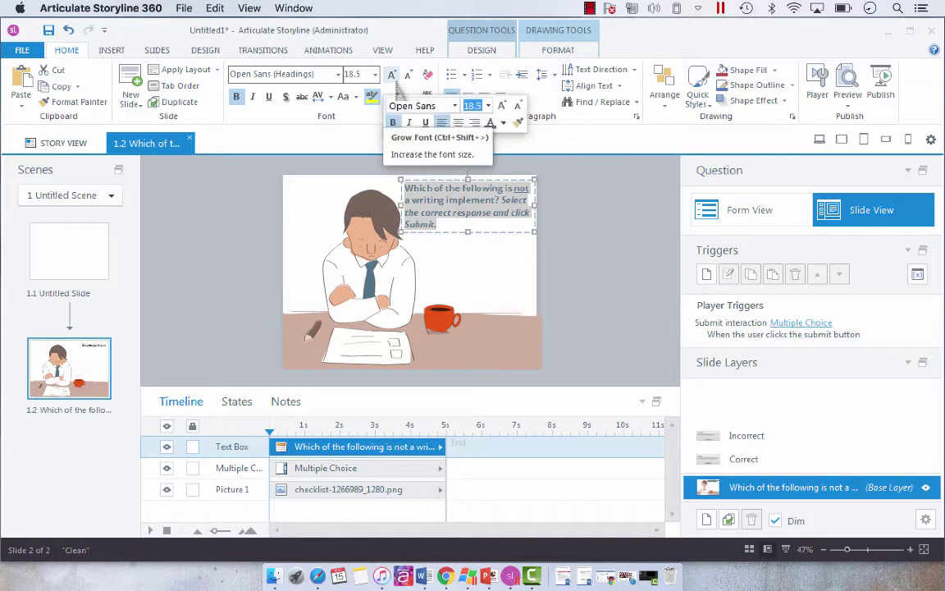
Shift the background picture left so the man sits near the slide's left edge, and enlarge it to reach the right edge.
left_click(359, 319)
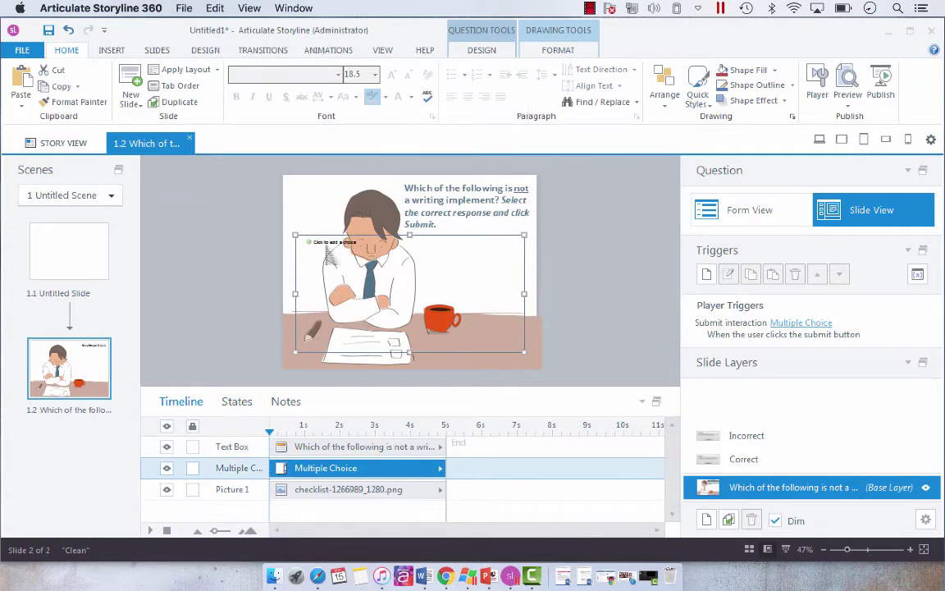
left_click(312, 193)
key("Left")
key("Left")
key("Left")
key("Left")
key("Left")
key("Left")
key("Left")
key("Left")
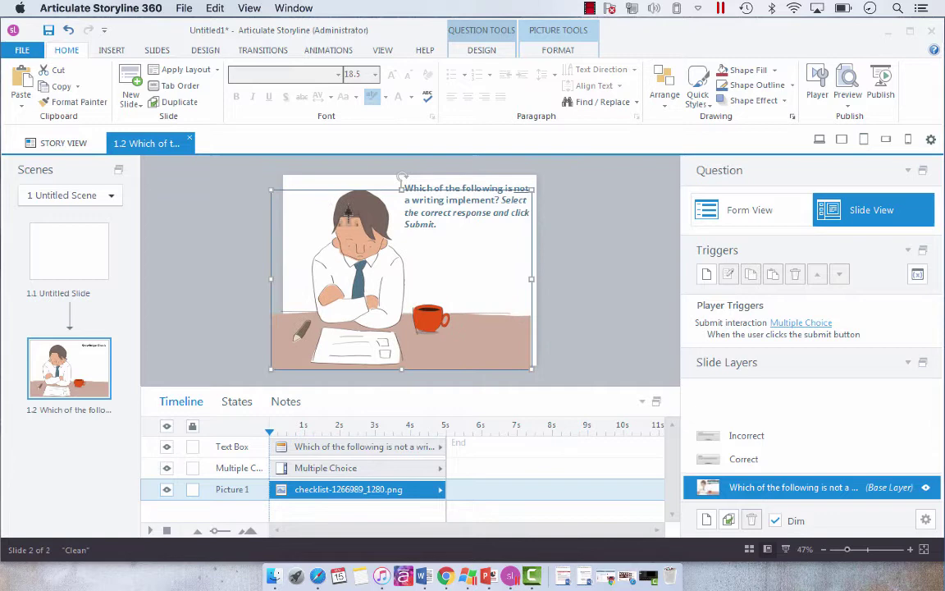
key("Left")
key("Left")
key("Left")
key("Left")
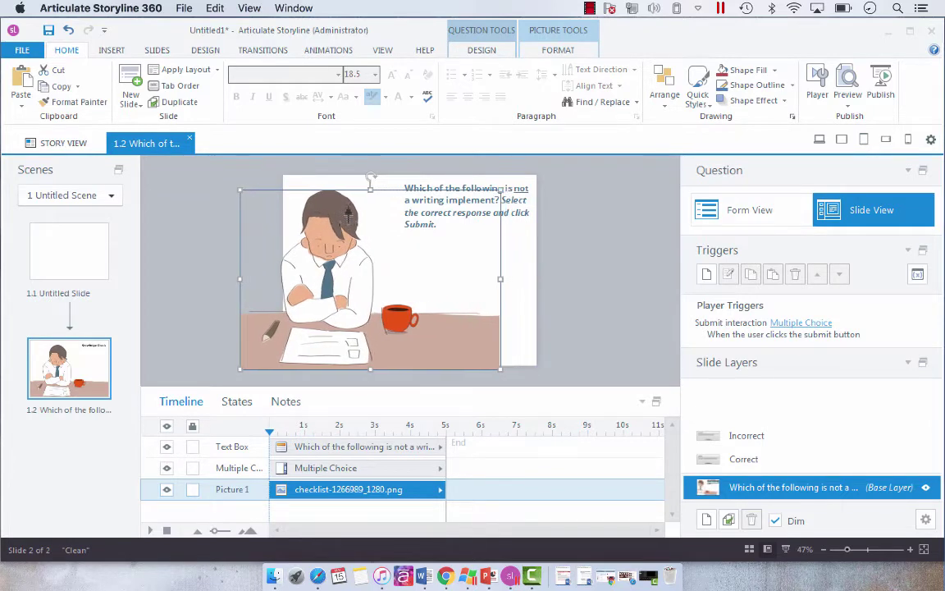
key("Right")
key("Right")
key("Right")
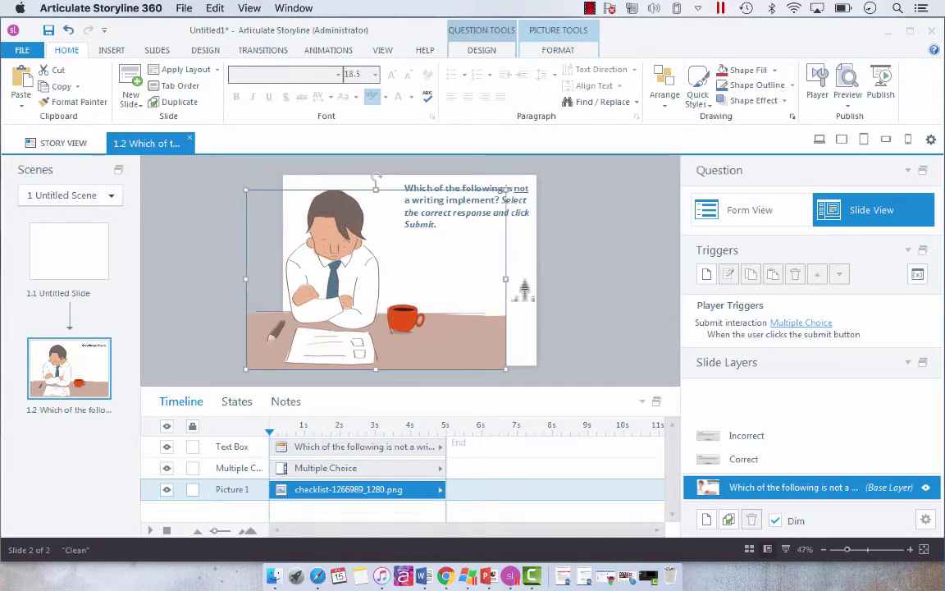
left_click_drag(506, 370, 551, 397)
Widen the question box toward the man's head and reduce all its text to font size 16.
left_click(399, 187)
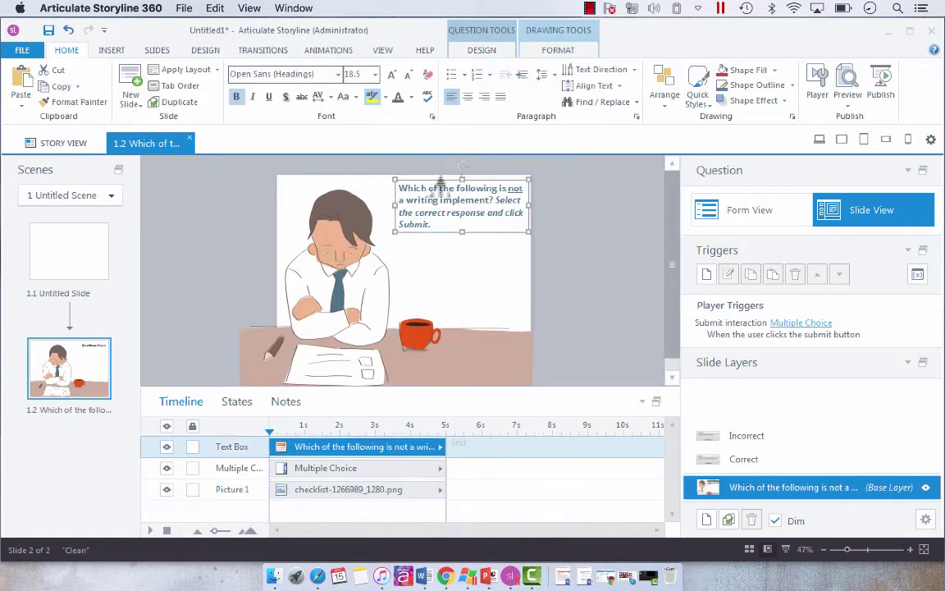
left_click_drag(395, 205, 386, 212)
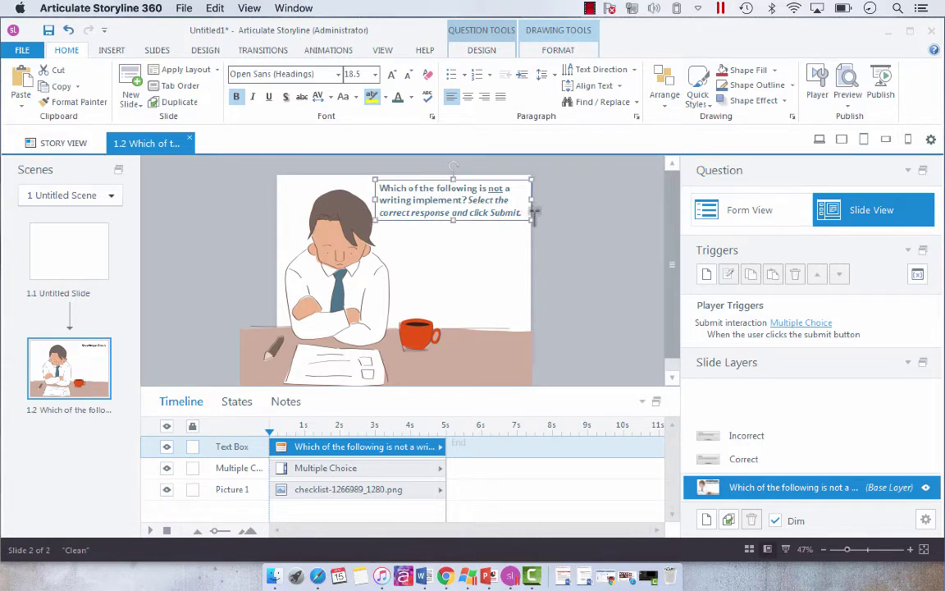
left_click_drag(533, 206, 273, 137)
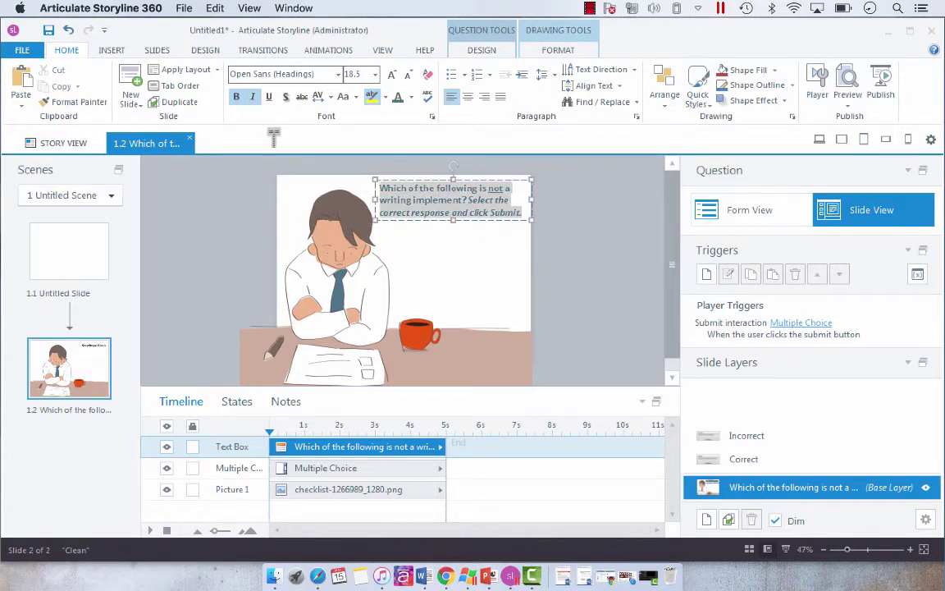
left_click(407, 81)
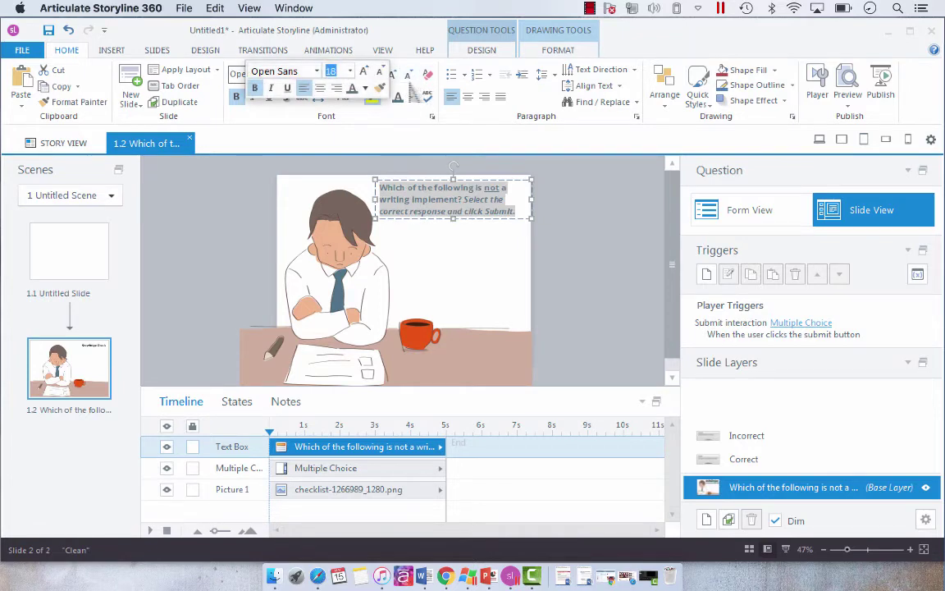
left_click(409, 81)
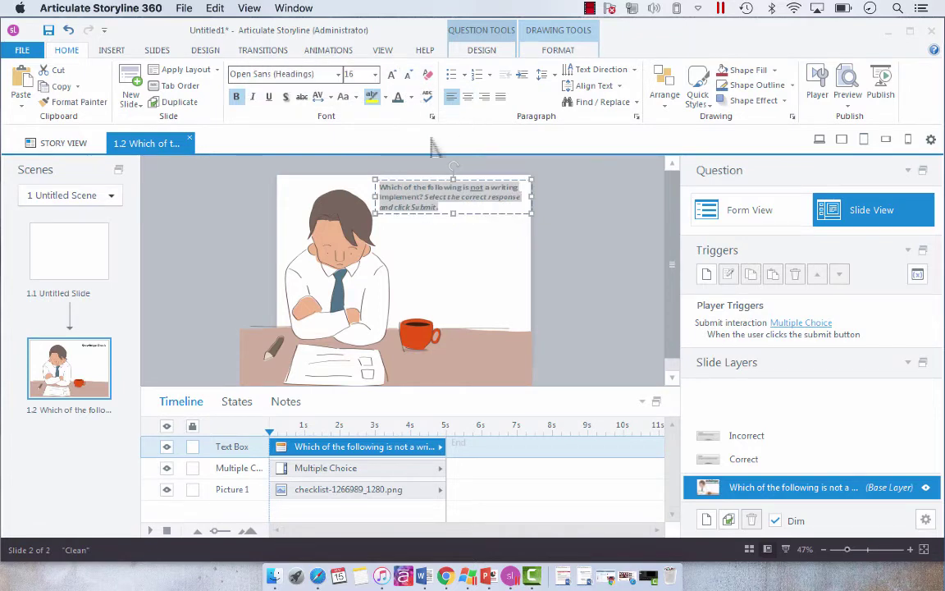
Extend the question box slightly further toward the man's head and place it just below the slide's top edge.
left_click(361, 202)
left_click_drag(369, 203, 369, 205)
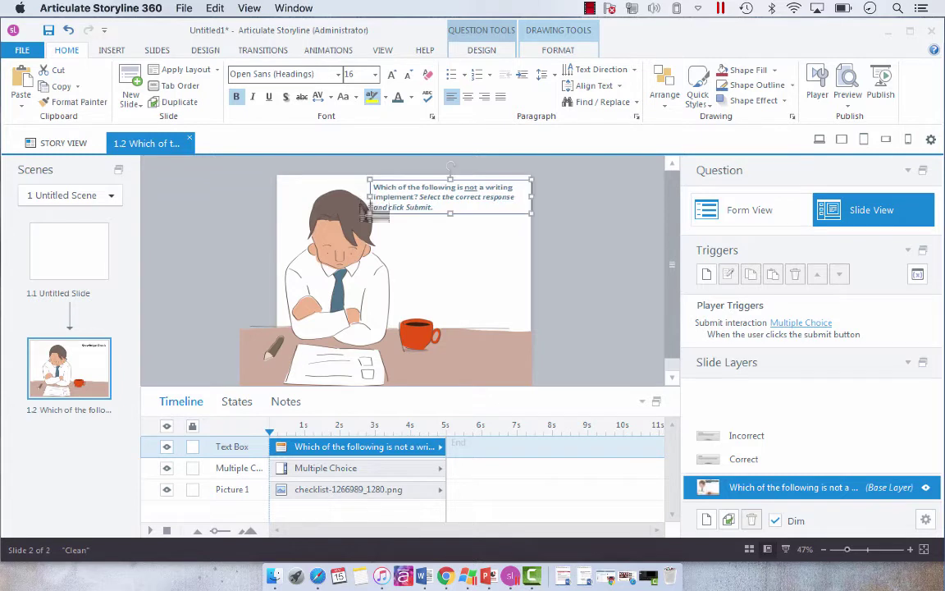
left_click_drag(456, 187, 459, 184)
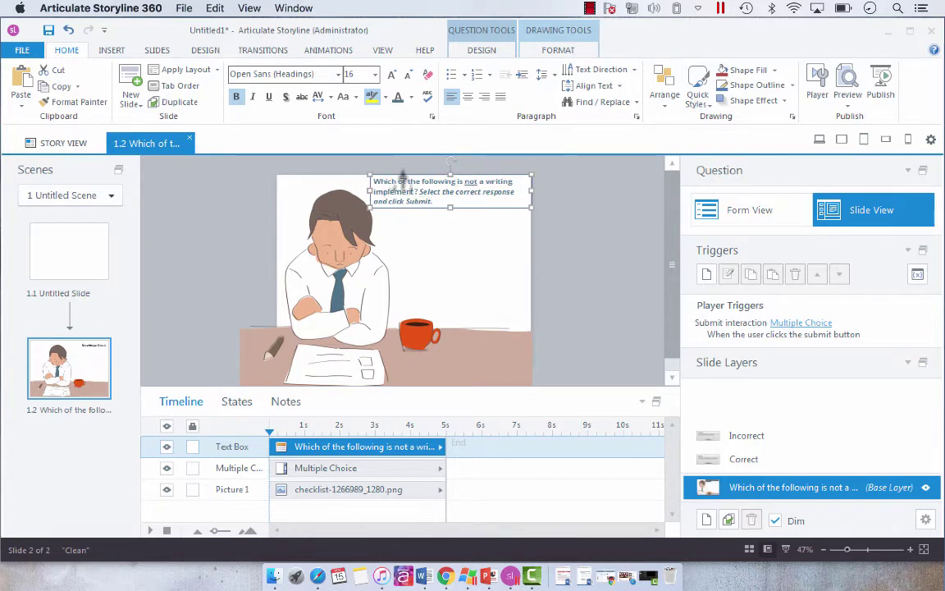
left_click_drag(369, 194, 366, 200)
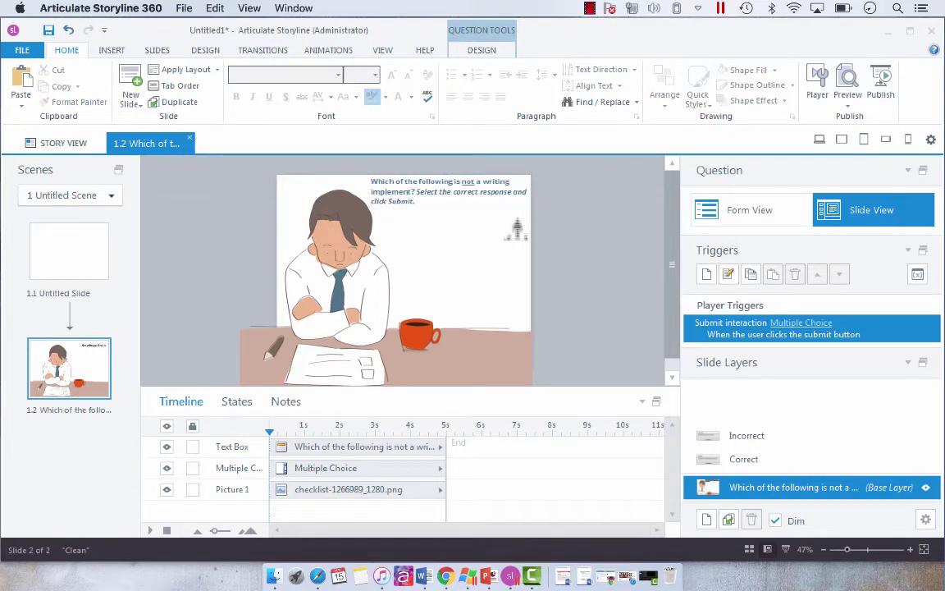
left_click(447, 193)
left_click_drag(414, 192, 459, 207)
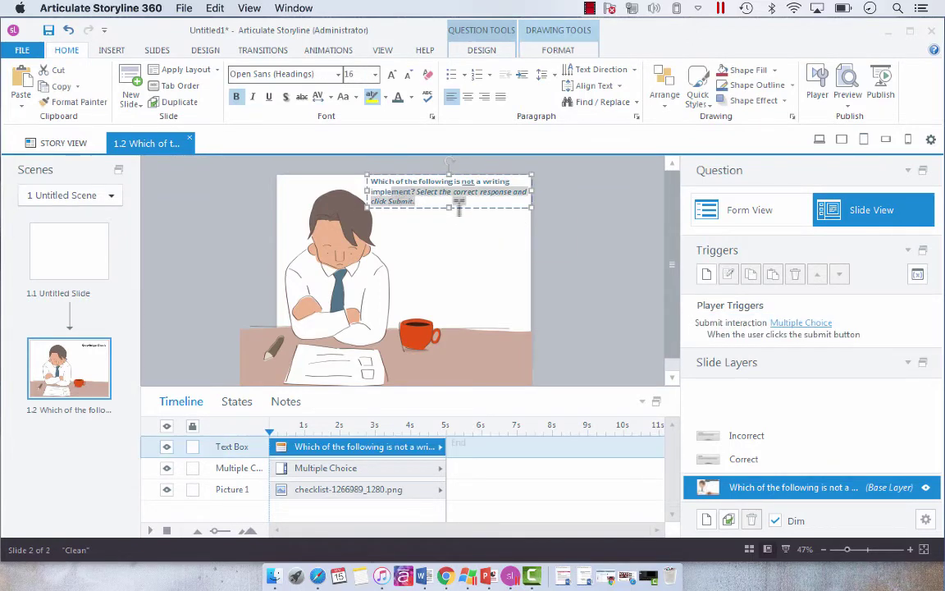
left_click(535, 199)
left_click(509, 182)
left_click_drag(509, 180, 509, 184)
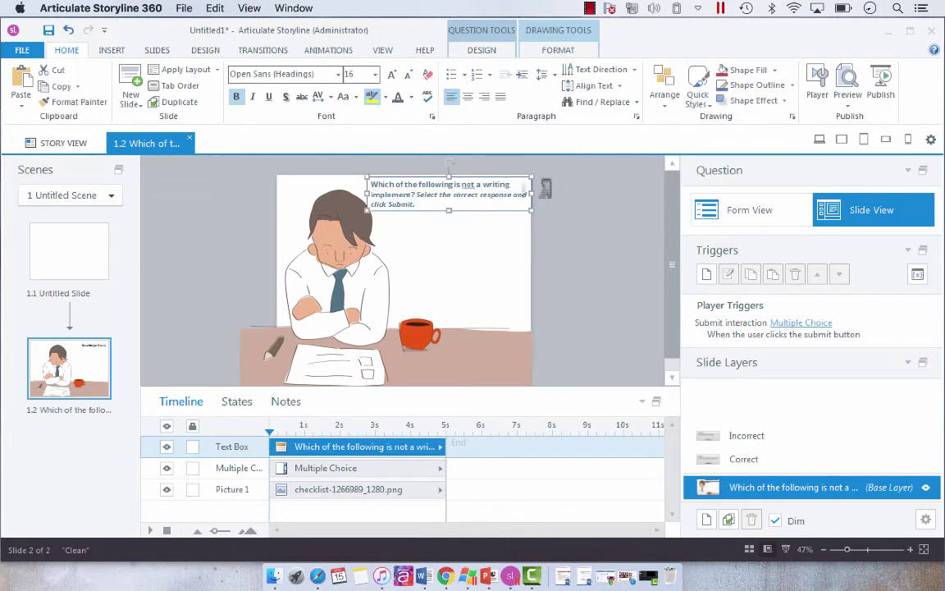
Fill the question box with the desk's brown colour, sampled from the picture with the Eyedropper.
left_click(558, 50)
left_click(402, 70)
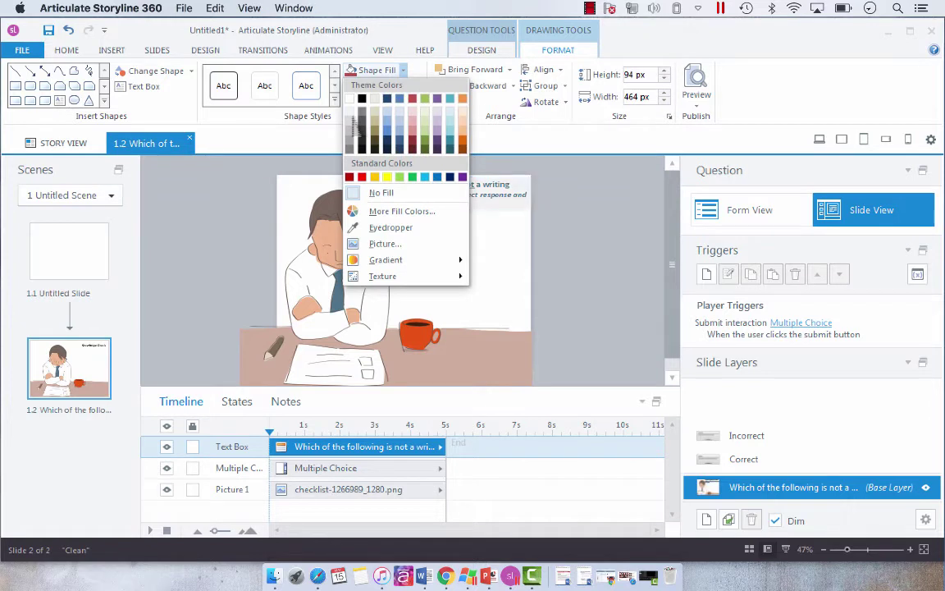
left_click(383, 227)
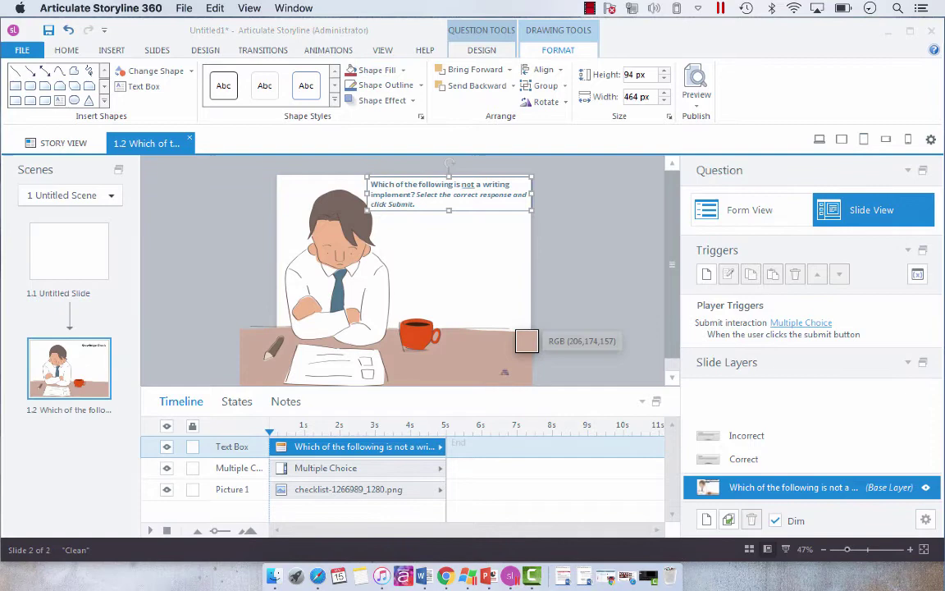
left_click(515, 334)
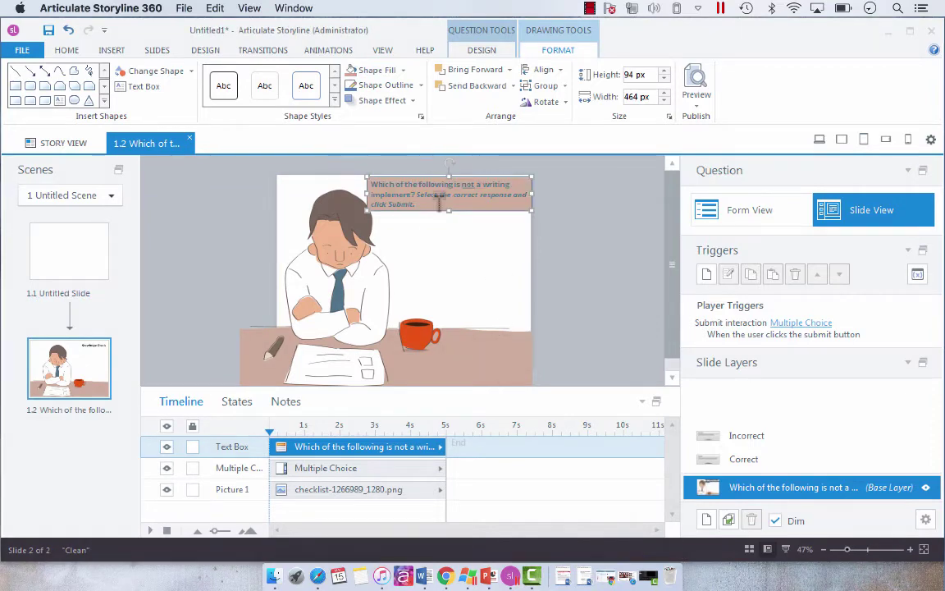
Change the font colour of the whole question text to white and deselect the box.
left_click_drag(439, 210, 321, 118)
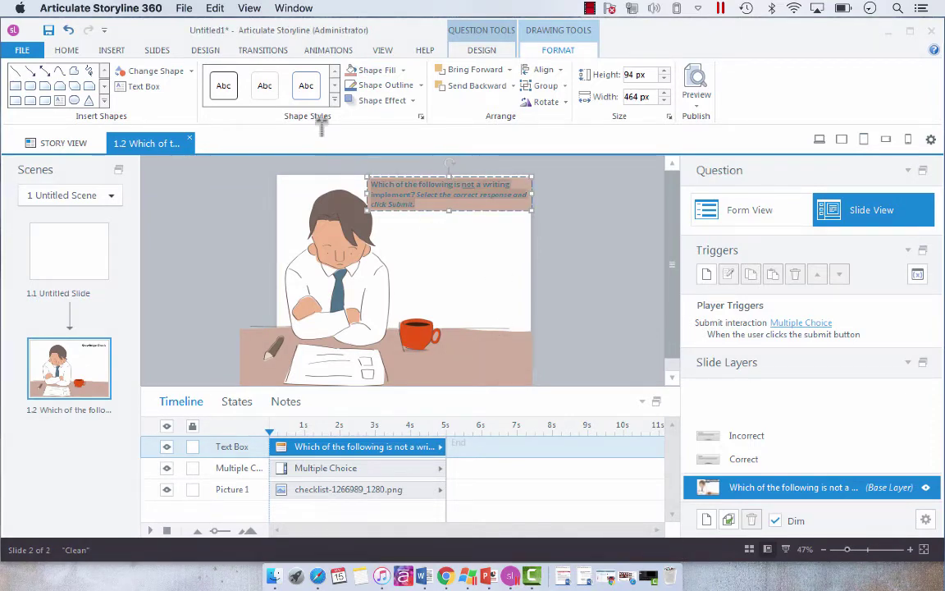
left_click(66, 50)
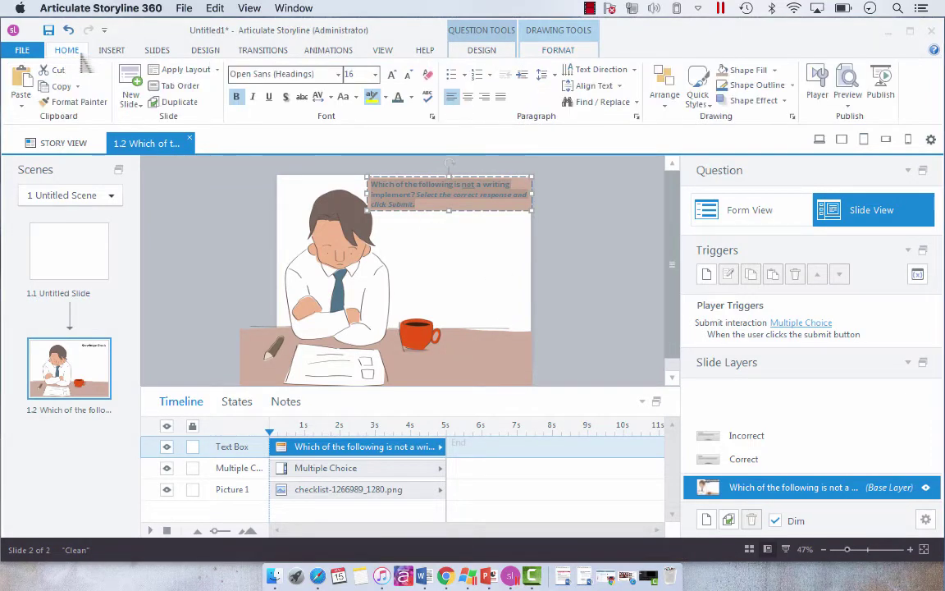
left_click(411, 97)
left_click(400, 141)
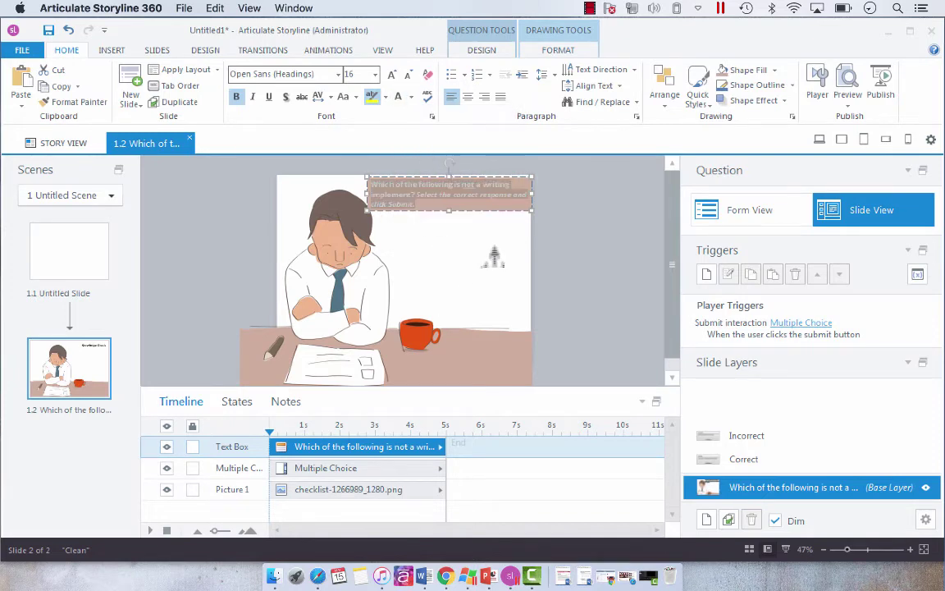
left_click(534, 220)
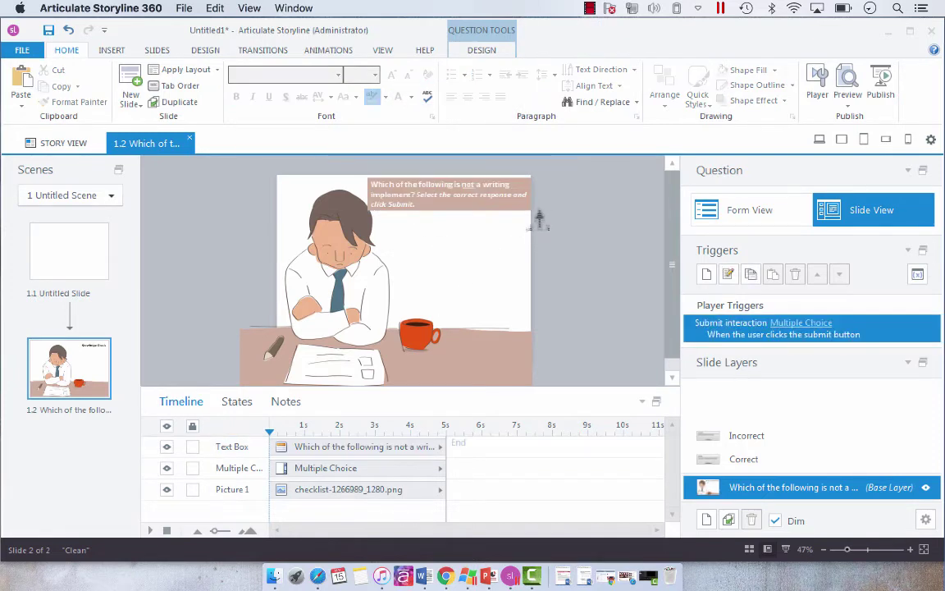
Set the question box's solid fill transparency to 25% in its shape formatting and deselect the box.
right_click(529, 210)
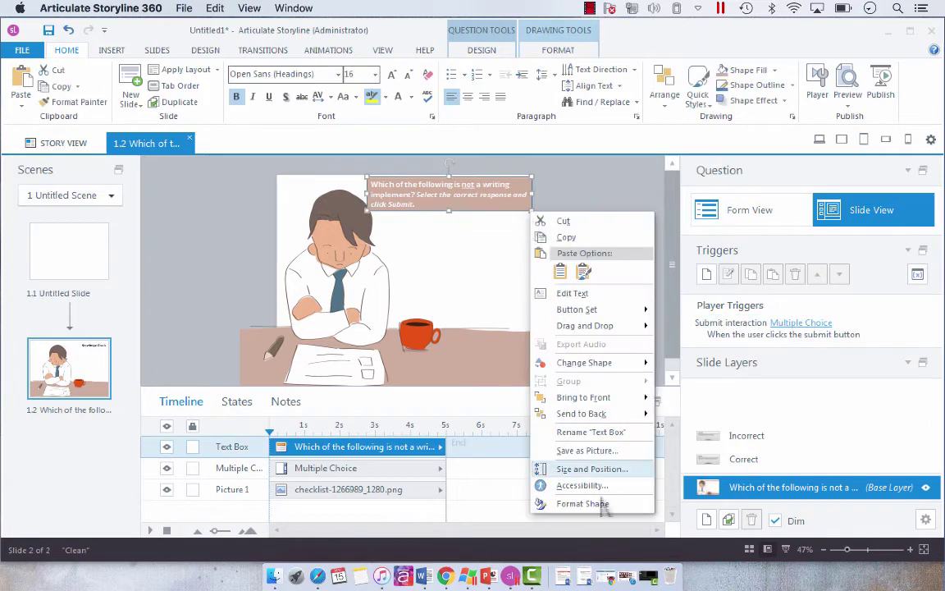
left_click(603, 506)
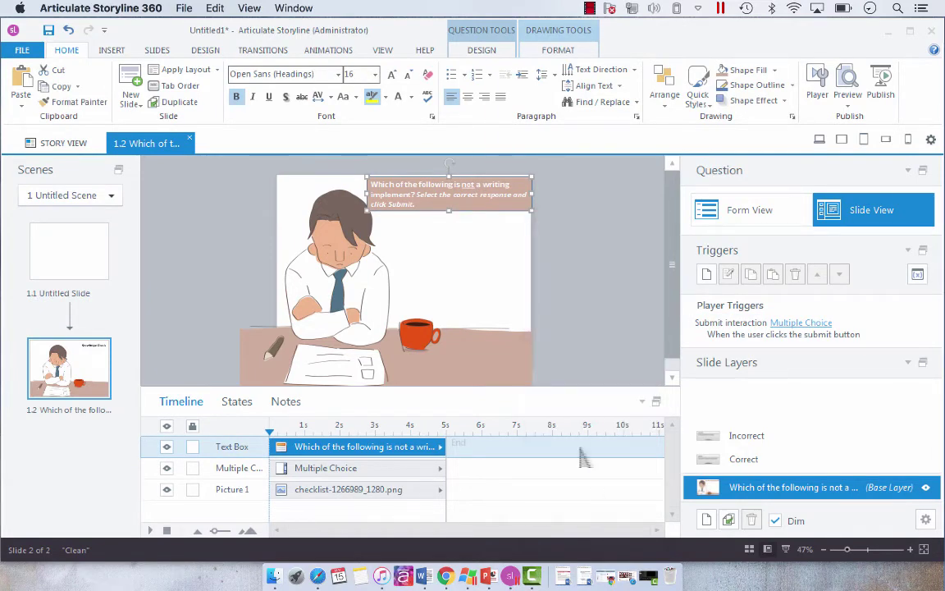
left_click_drag(477, 281, 495, 282)
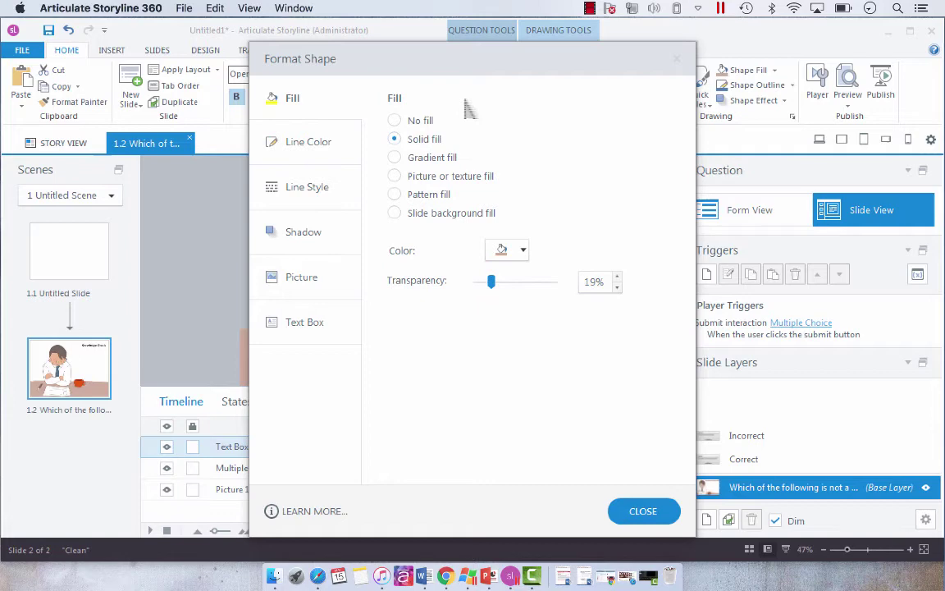
left_click_drag(459, 63, 754, 71)
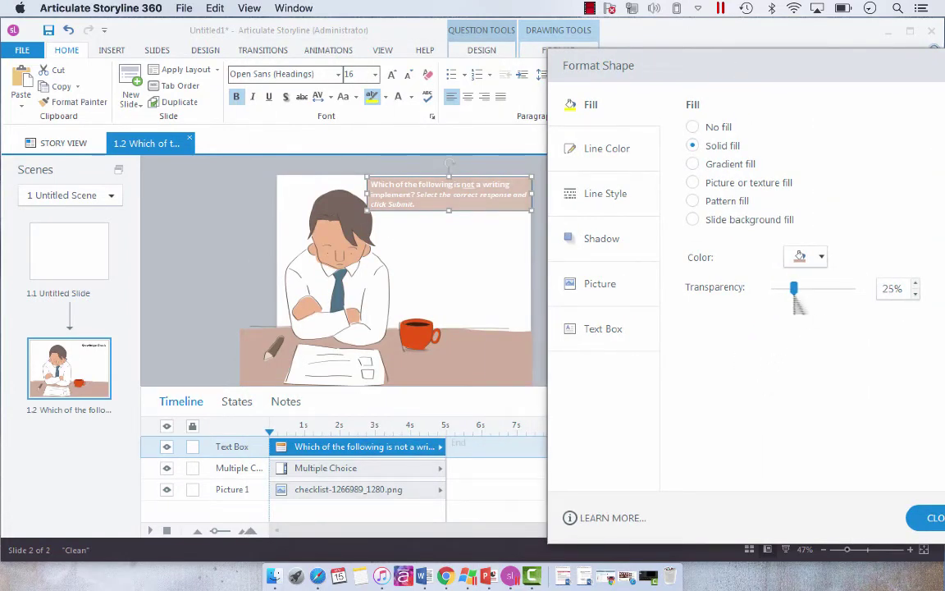
left_click(926, 516)
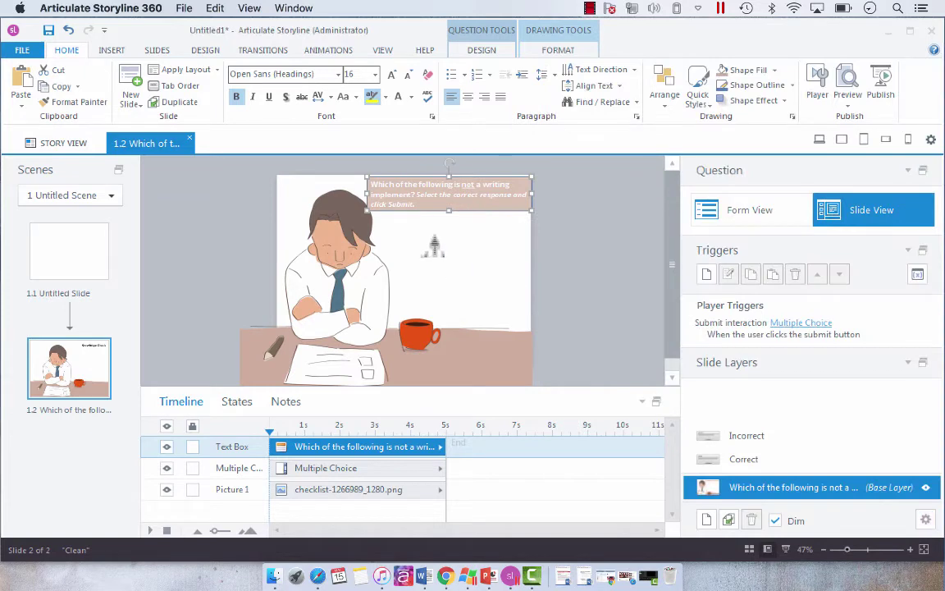
left_click(521, 261)
left_click(584, 268)
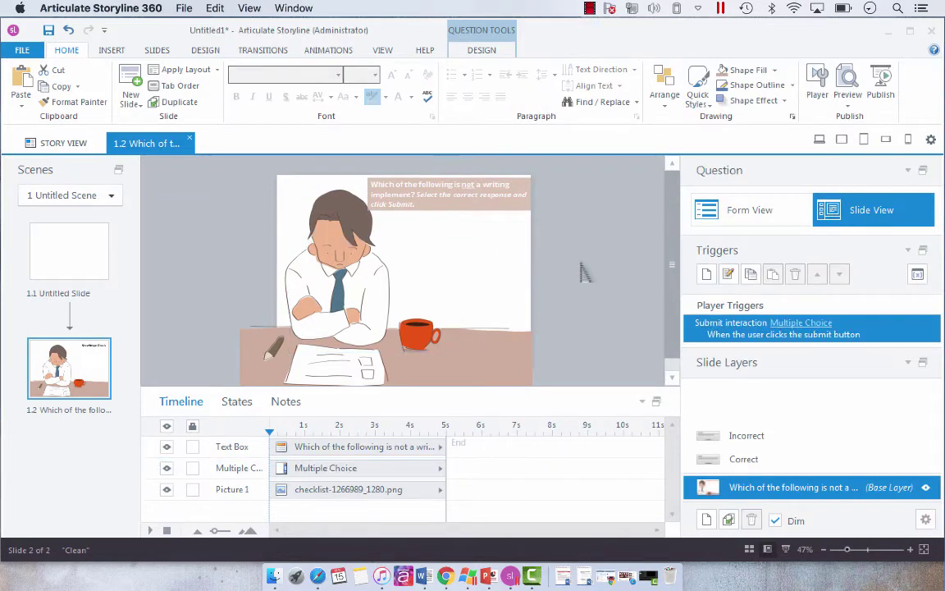
Send the question text box to the back, behind the background picture, and deselect it.
left_click(531, 185)
right_click(530, 183)
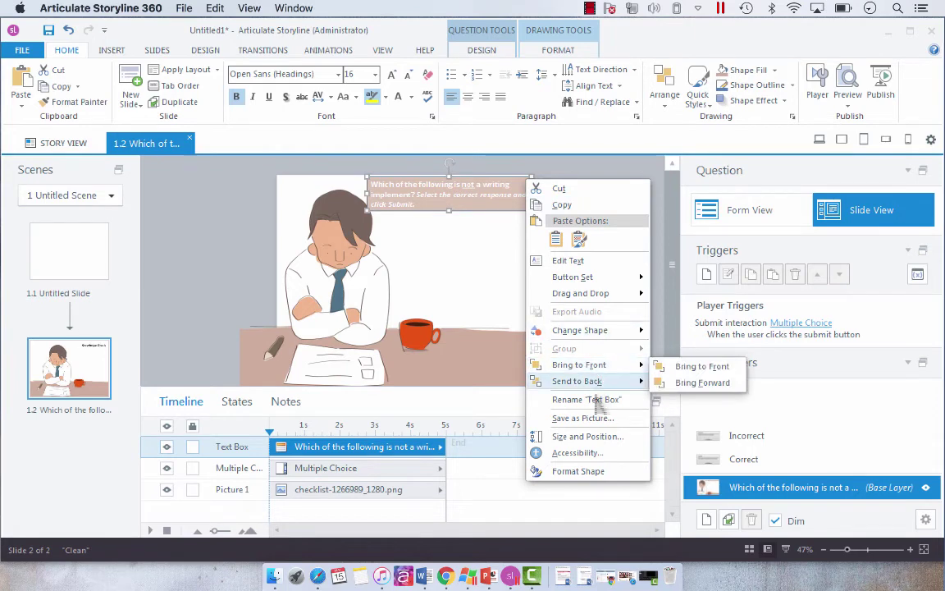
left_click(582, 380)
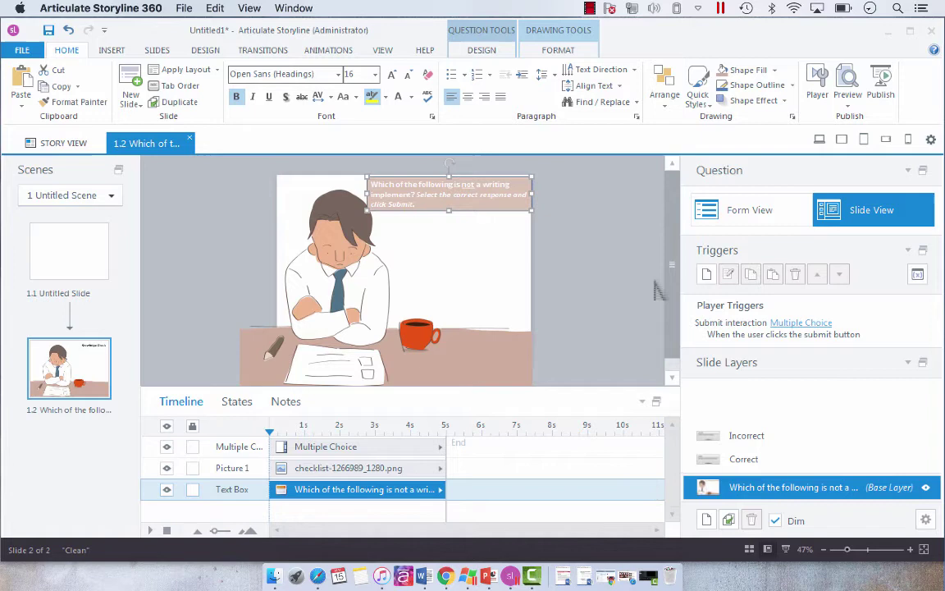
left_click(517, 247)
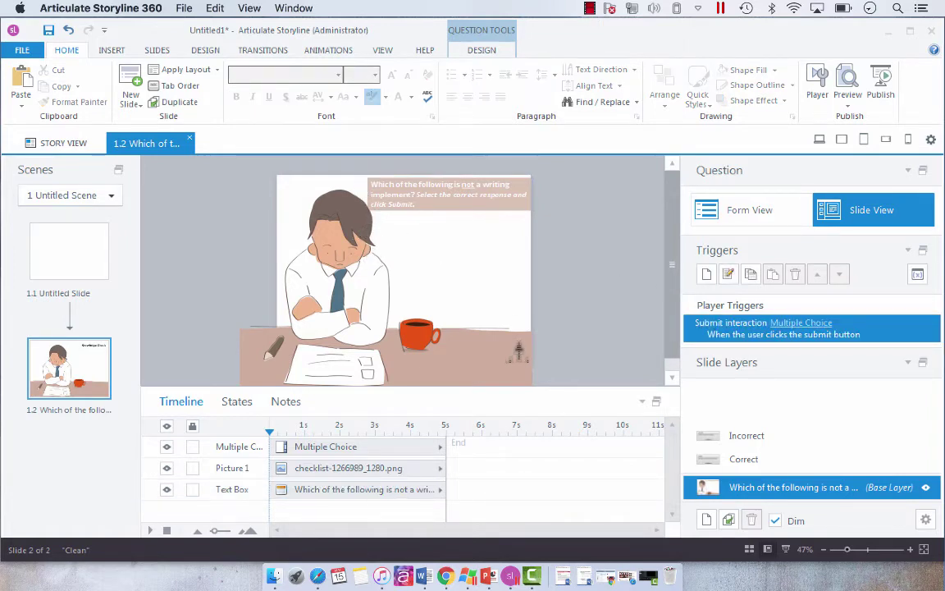
Enter Paper, Highlighter, Pencil and Marker as answer choices A to D in the question's form view.
left_click(351, 447)
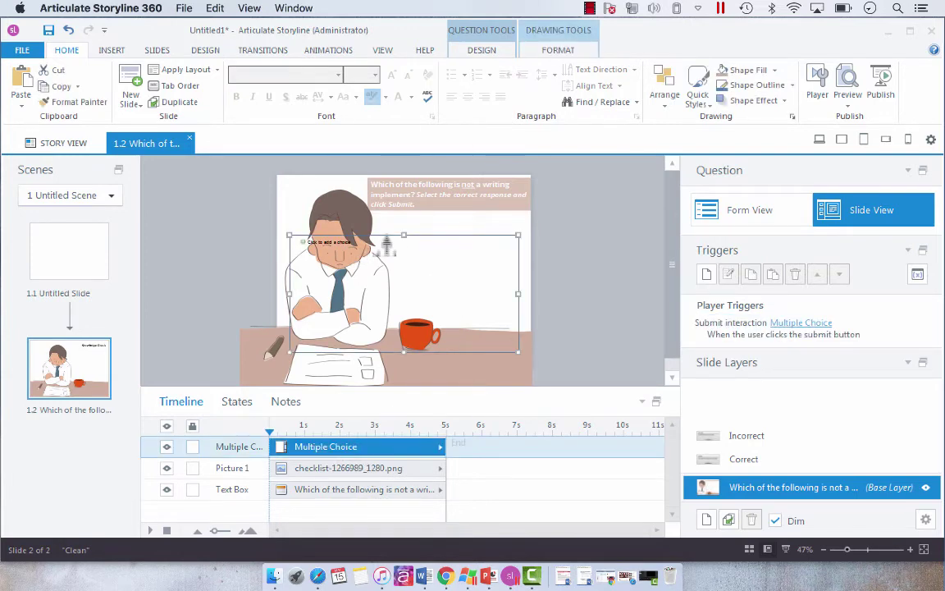
left_click(738, 211)
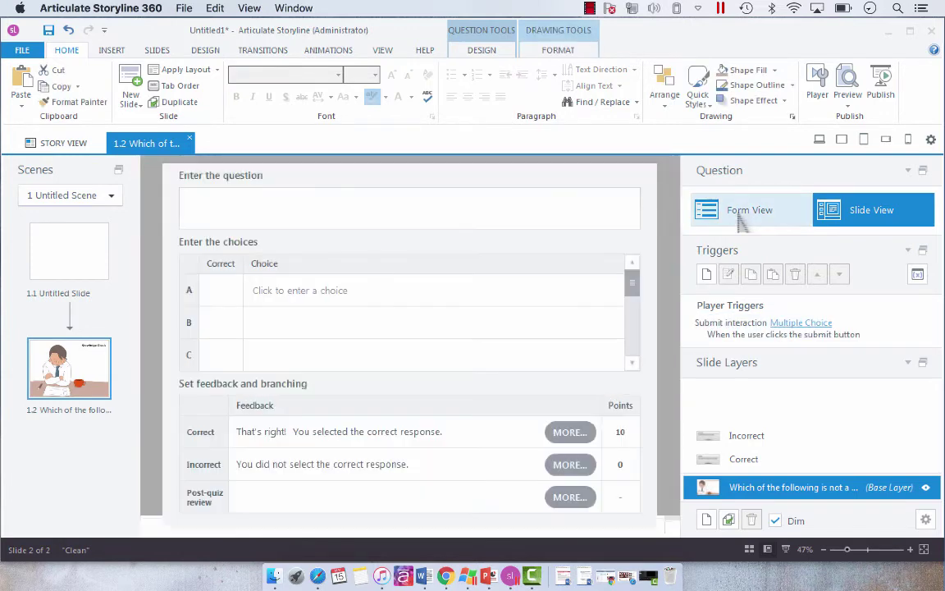
left_click(287, 296)
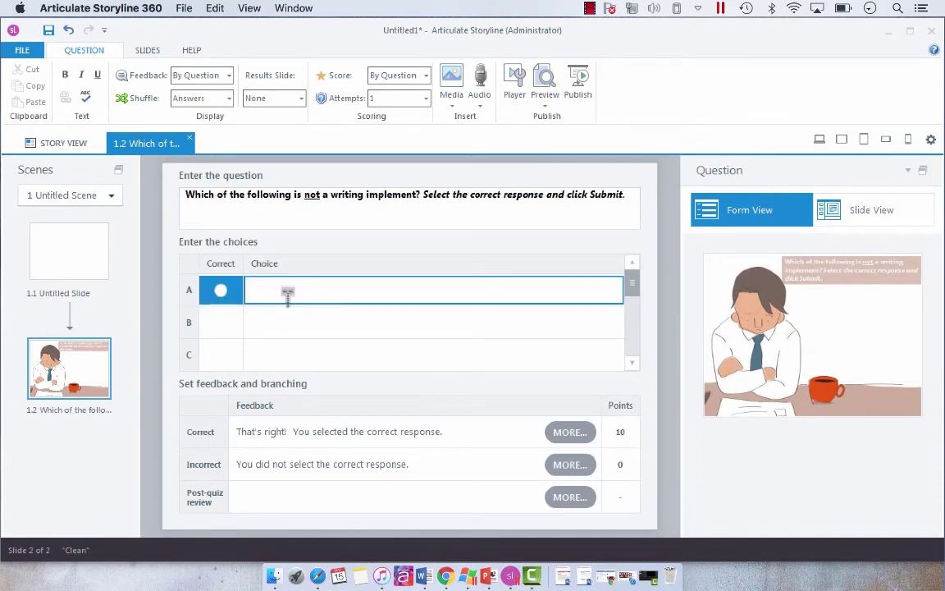
type("Paper")
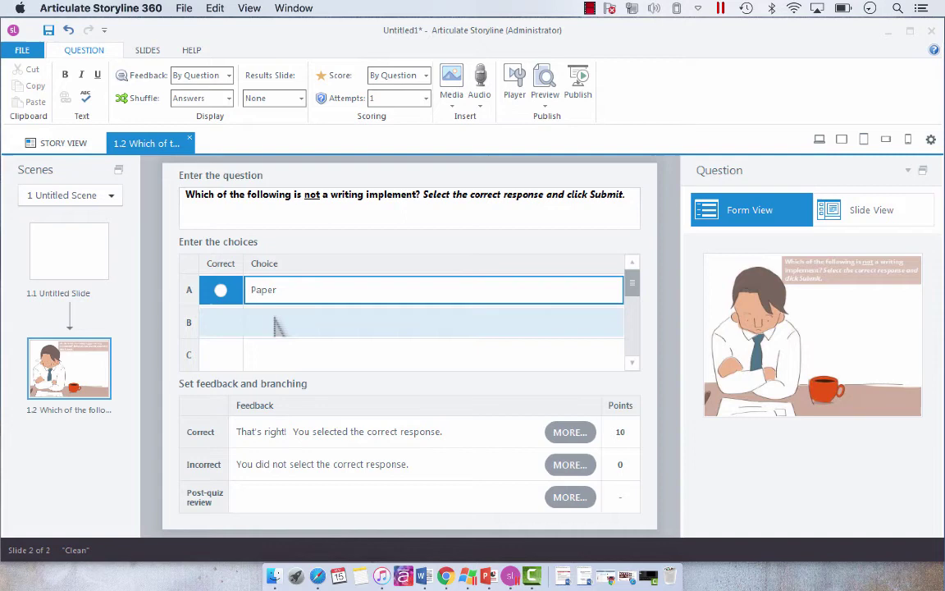
left_click(281, 320)
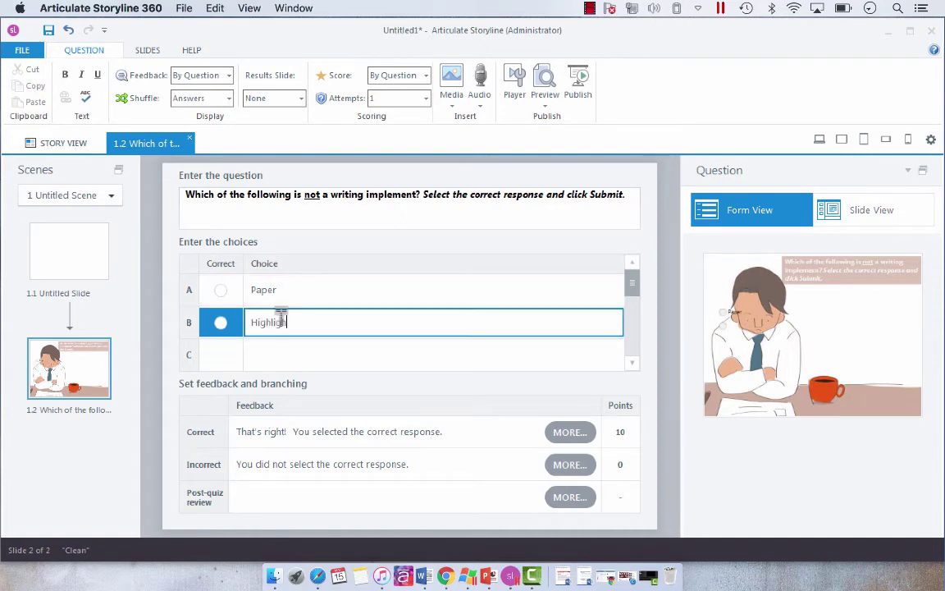
type("Highlighter")
left_click(295, 361)
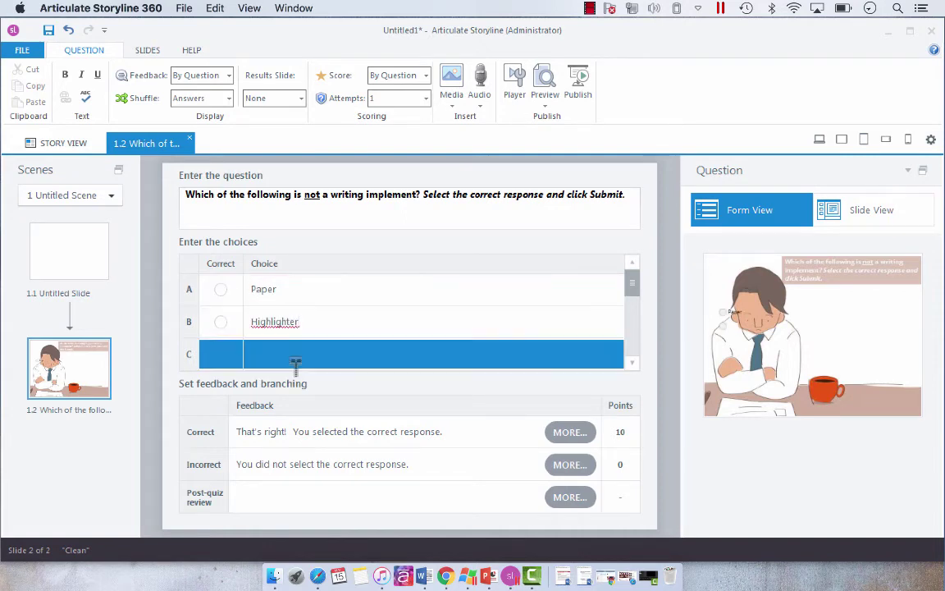
type("Pencil")
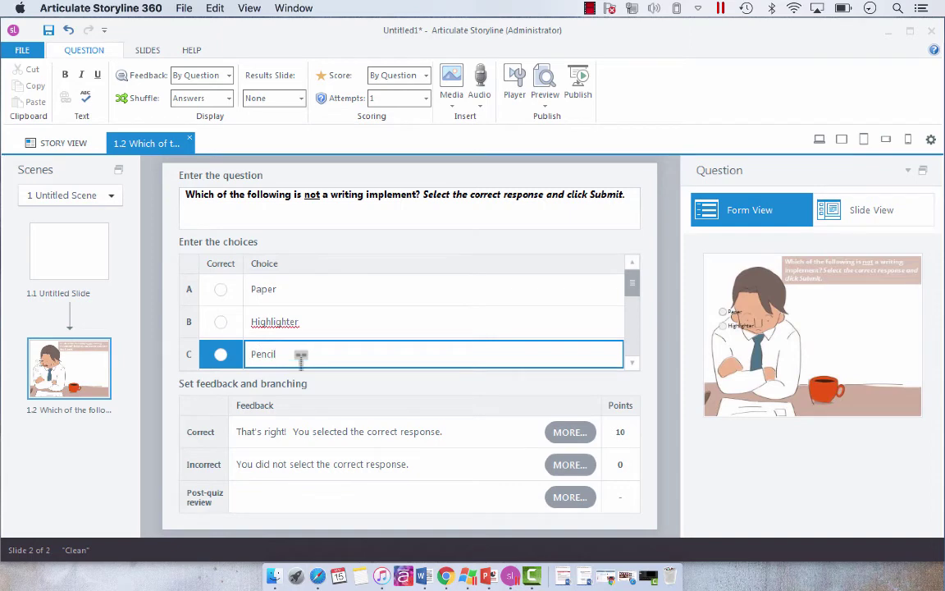
scroll(636, 371, "down", 2)
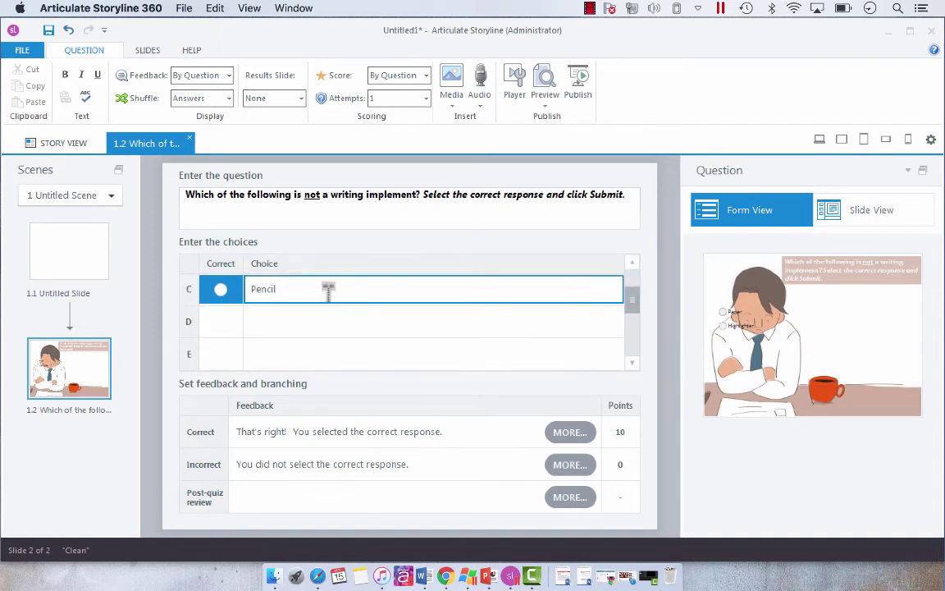
left_click(316, 323)
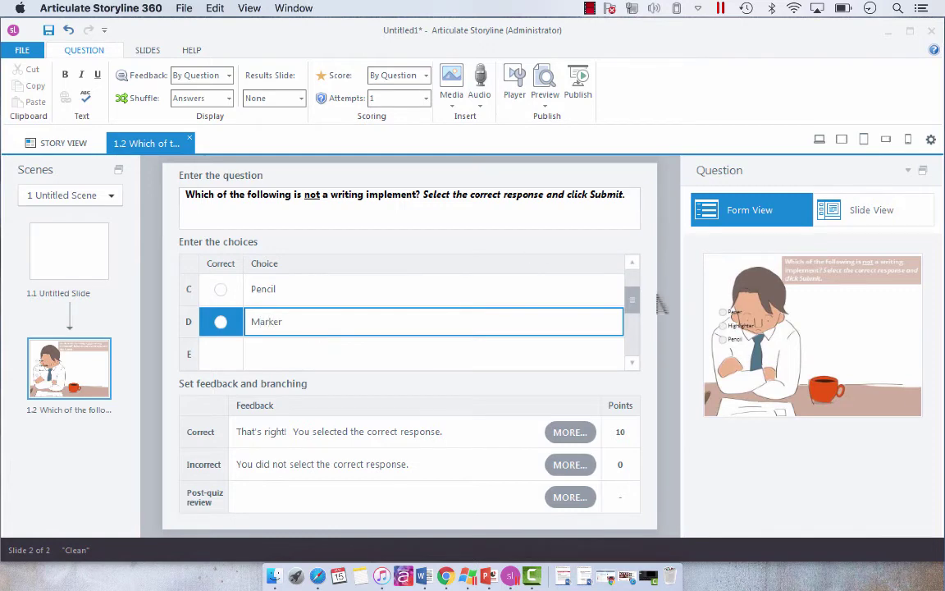
Mark Paper as the correct answer and return to the slide view.
scroll(634, 295, "up", 2)
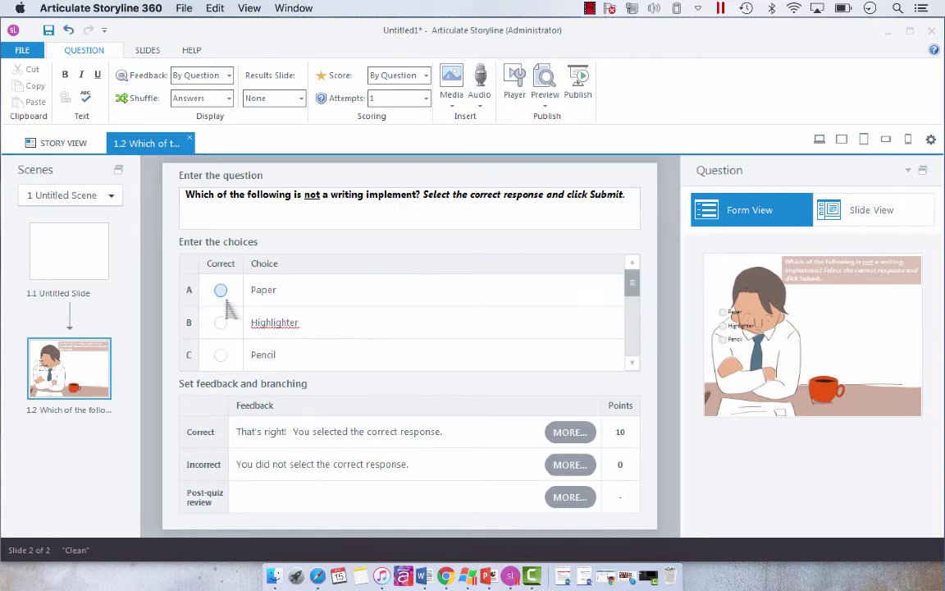
left_click(221, 289)
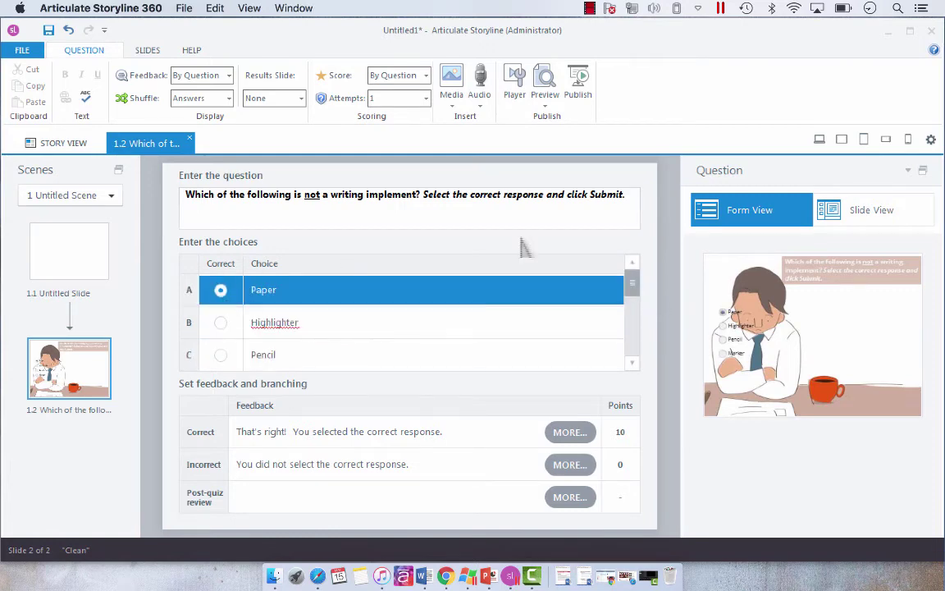
left_click(895, 215)
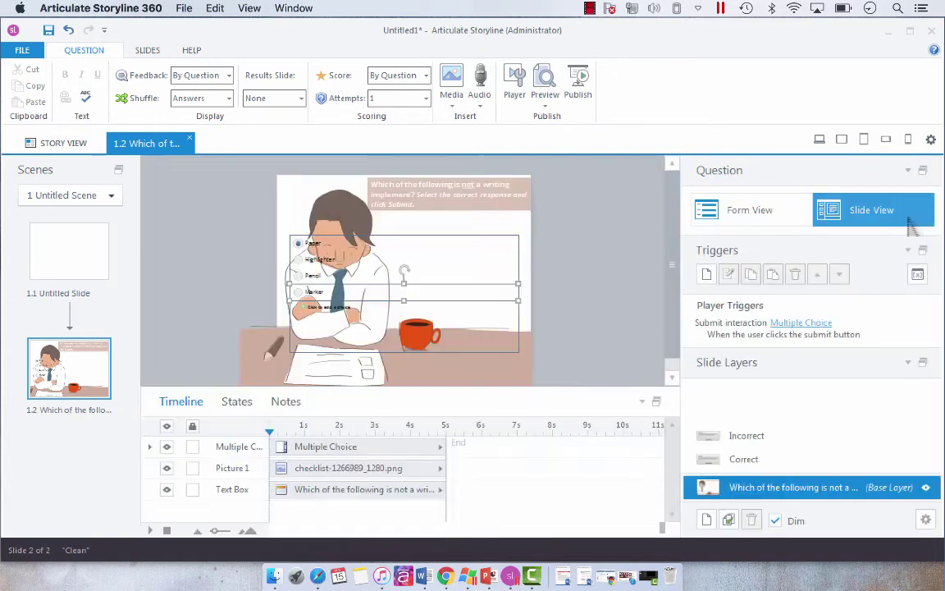
Narrow the answer choices box to about half its width and move it beneath the question, beside the man.
left_click(523, 310)
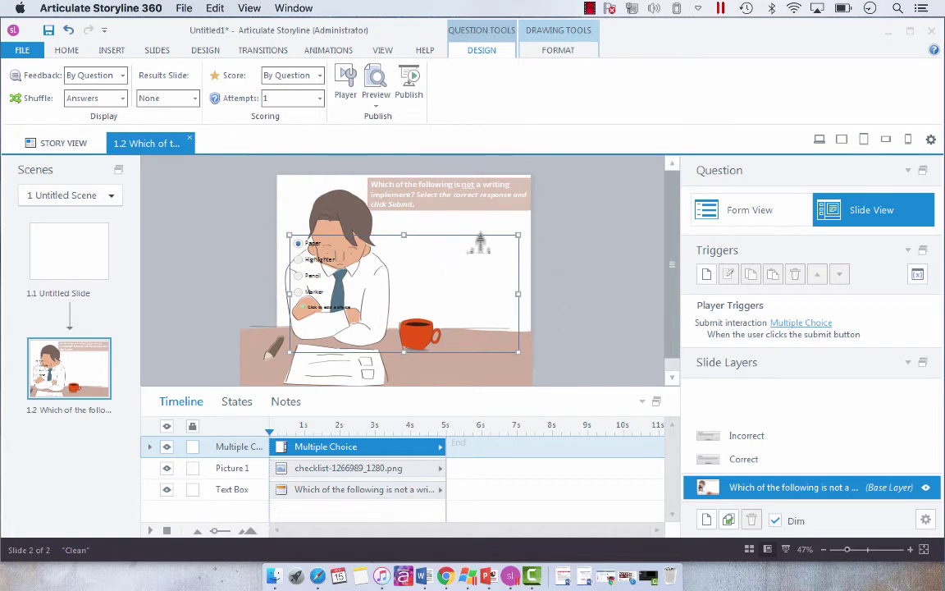
key("Right")
key("Right")
key("Right")
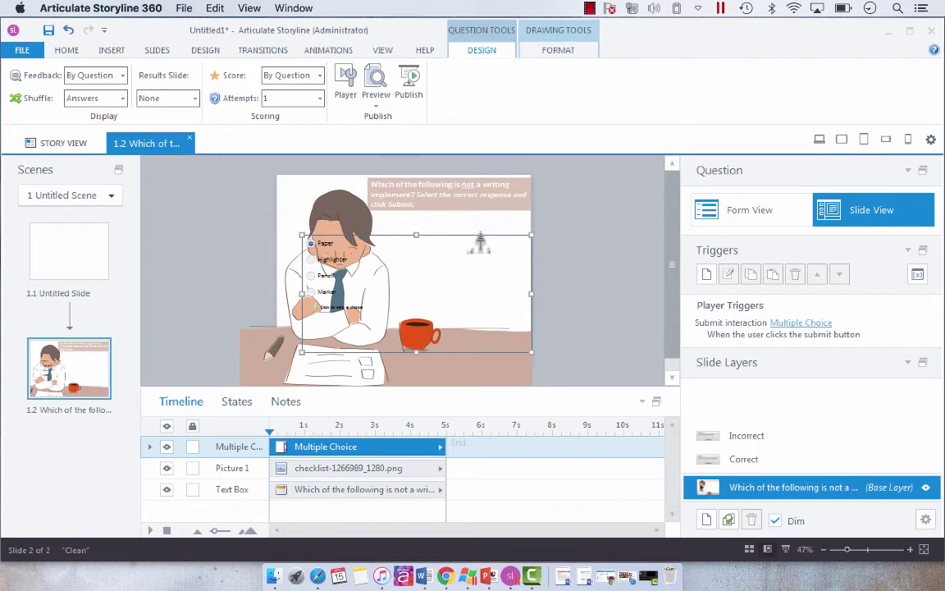
left_click_drag(536, 307, 421, 305)
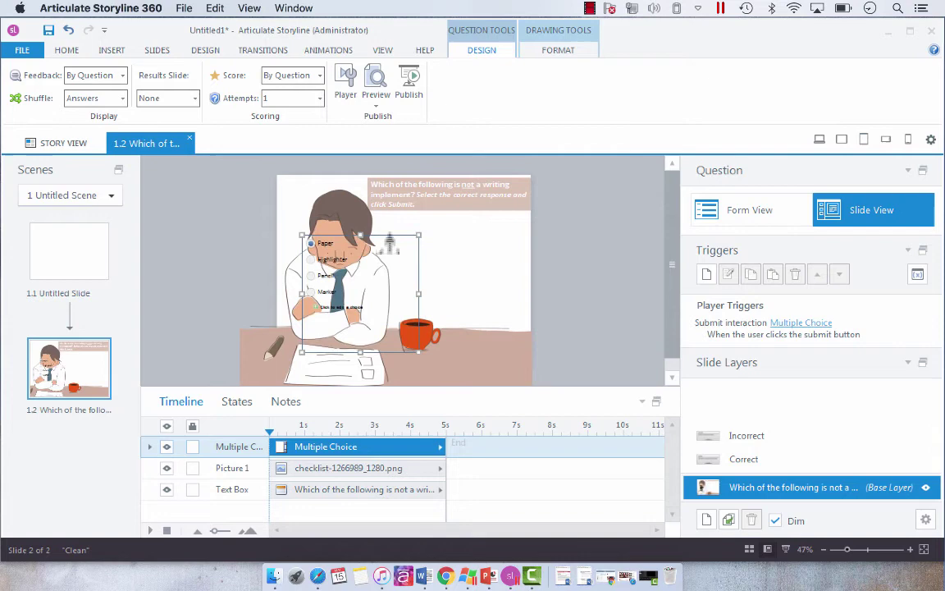
left_click_drag(391, 238, 497, 220)
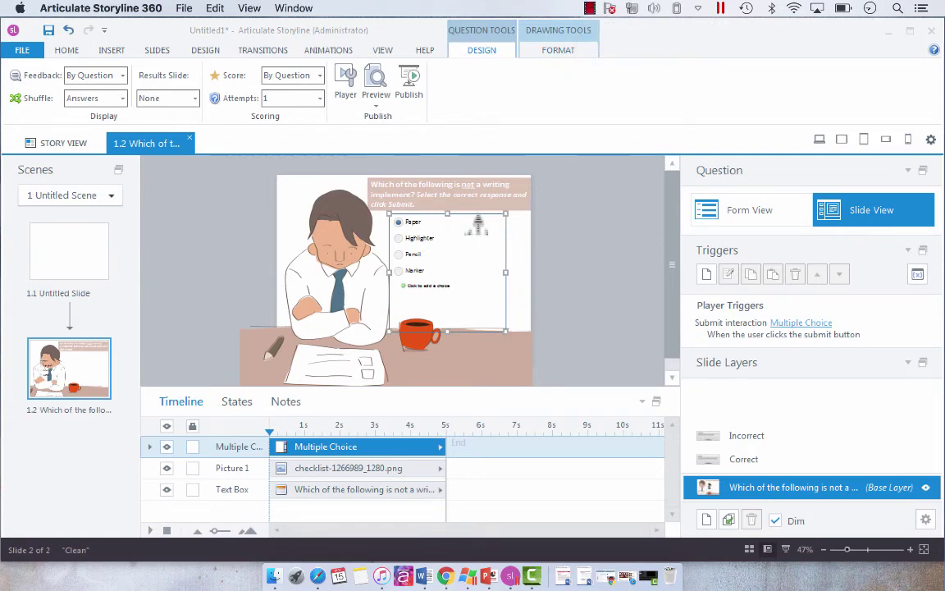
Enlarge the font of the Paper choice to 18 pt.
left_click(428, 216)
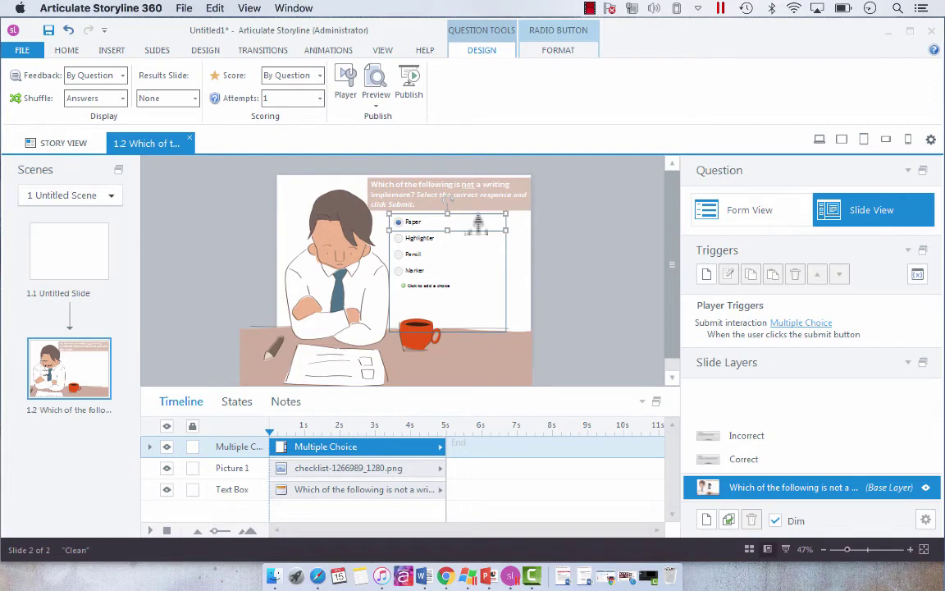
left_click(67, 50)
left_click(391, 74)
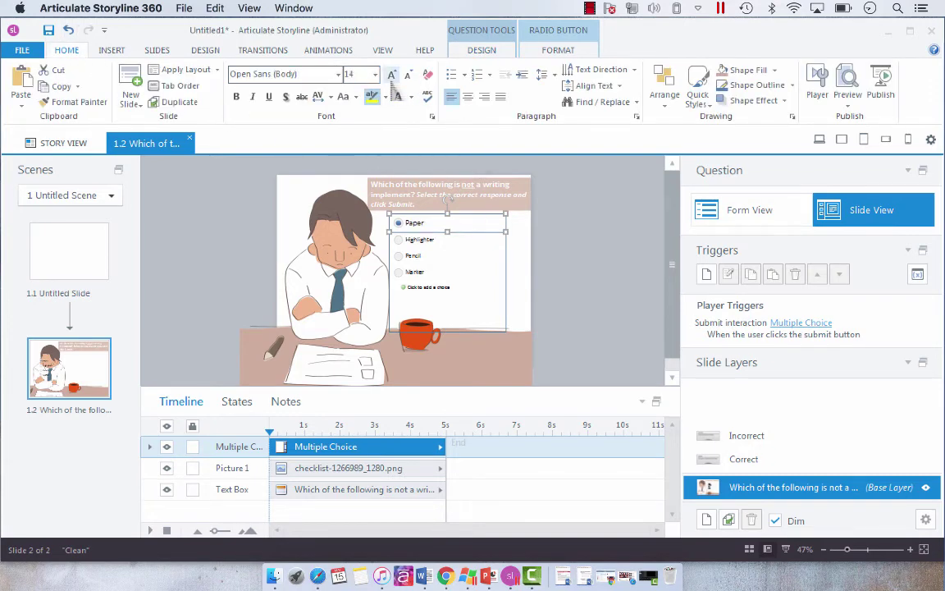
left_click(392, 75)
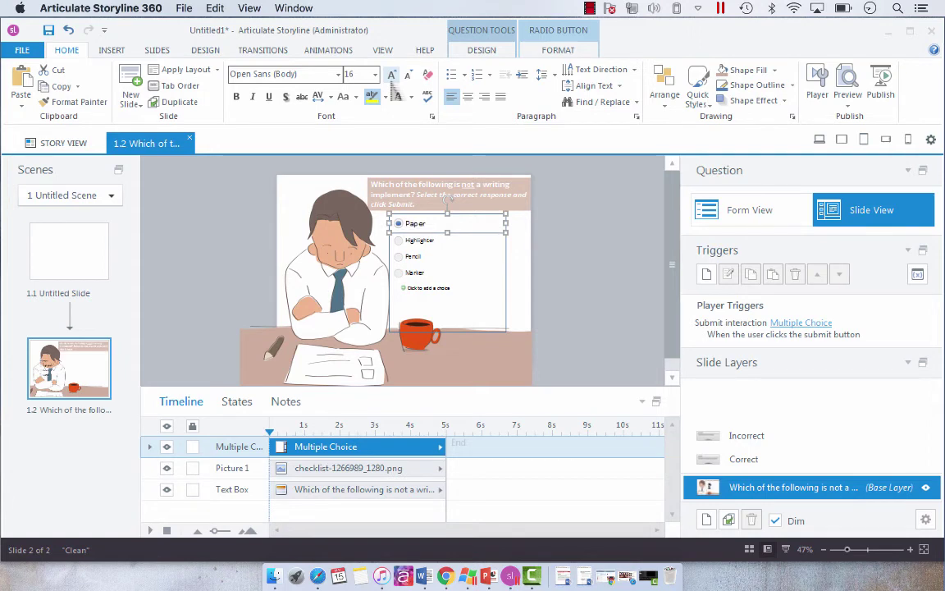
left_click(392, 75)
Colour the Paper text with the tie's blue, sampled with the Eyedropper, and make it bold.
double_click(414, 223)
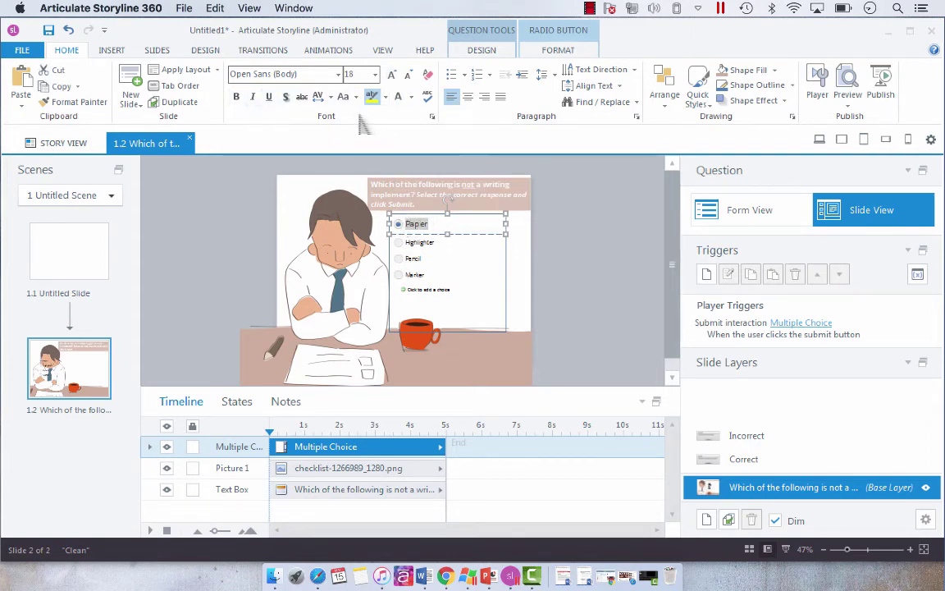
left_click(411, 96)
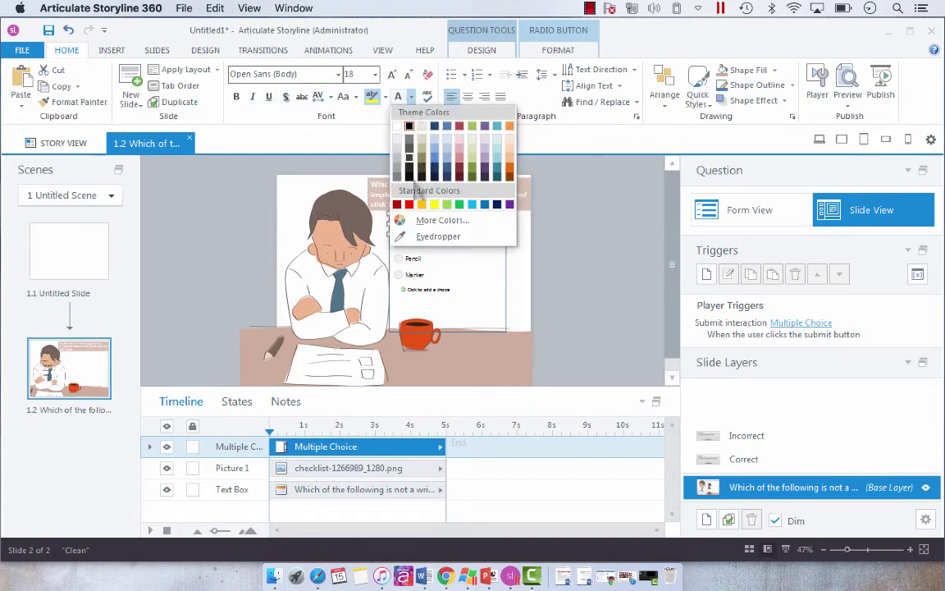
left_click(402, 236)
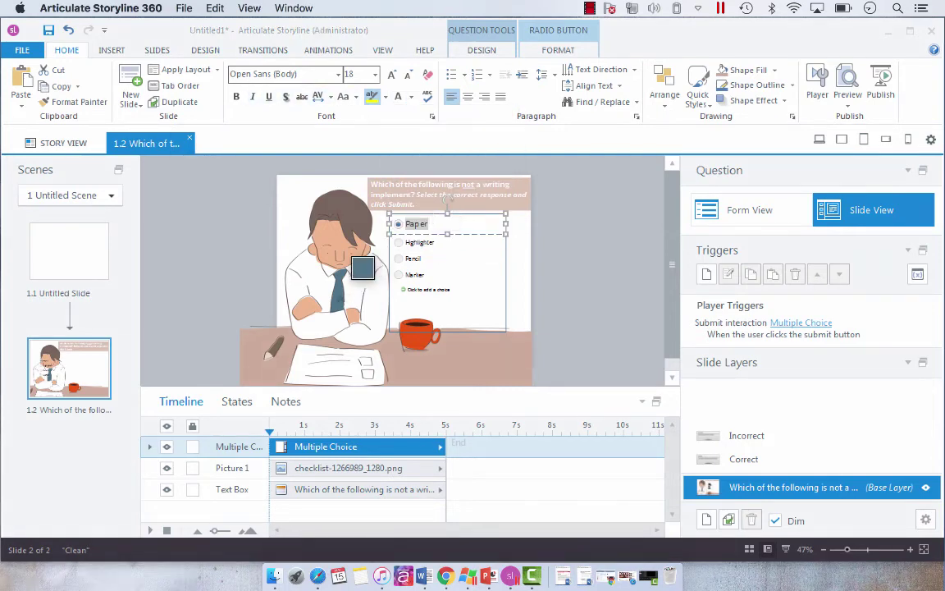
left_click(238, 98)
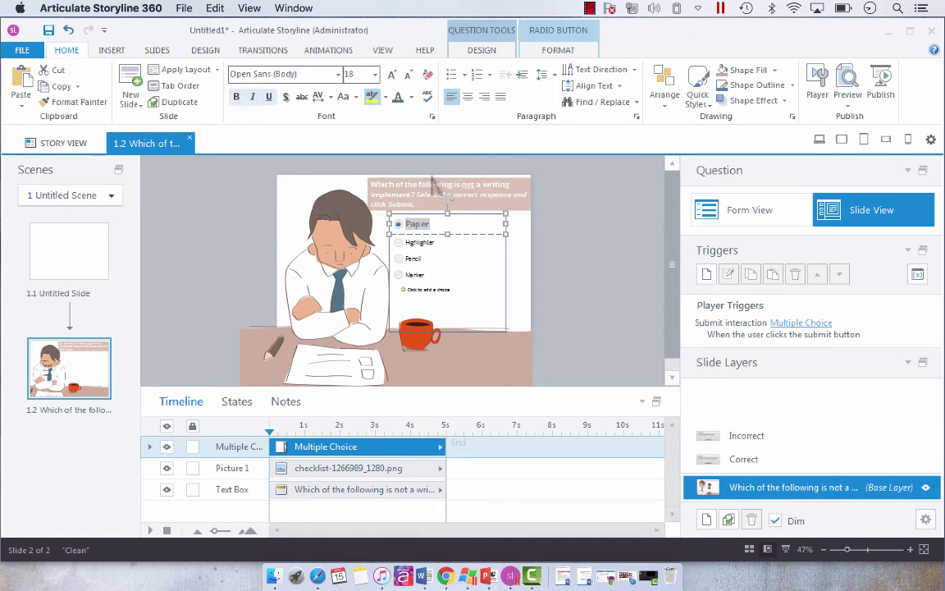
Reduce the font size of the Paper choice to 16 pt.
left_click(465, 240)
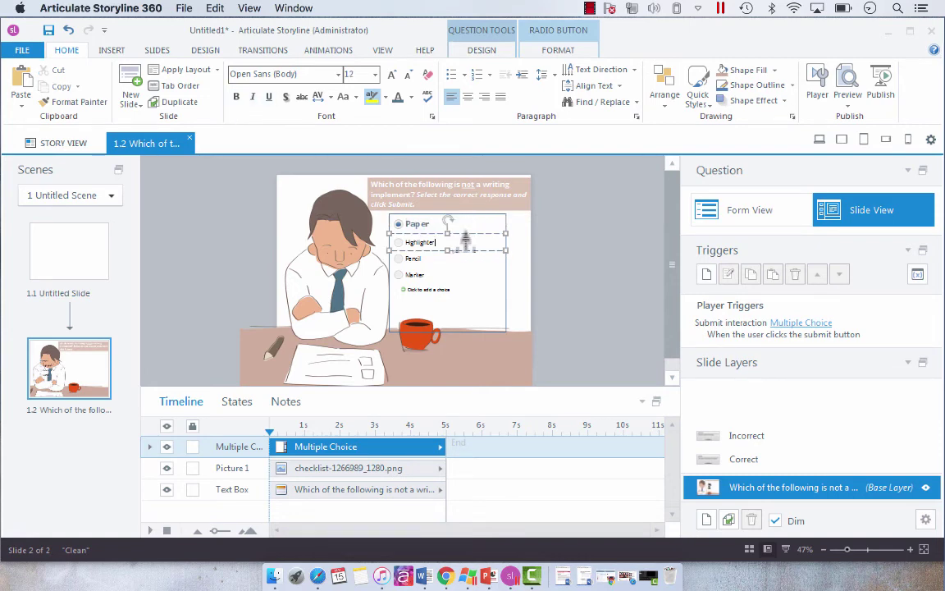
left_click_drag(445, 224, 365, 203)
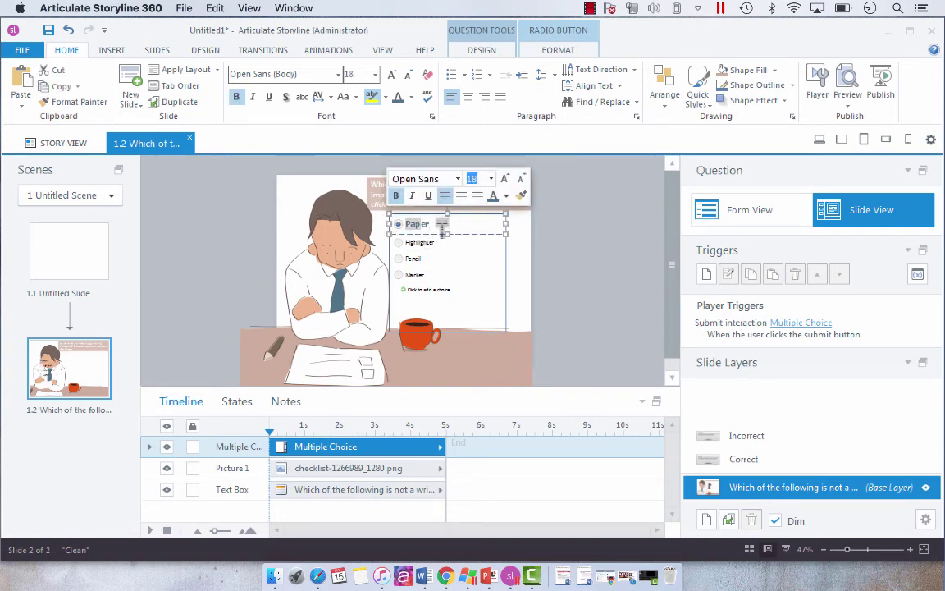
left_click(409, 75)
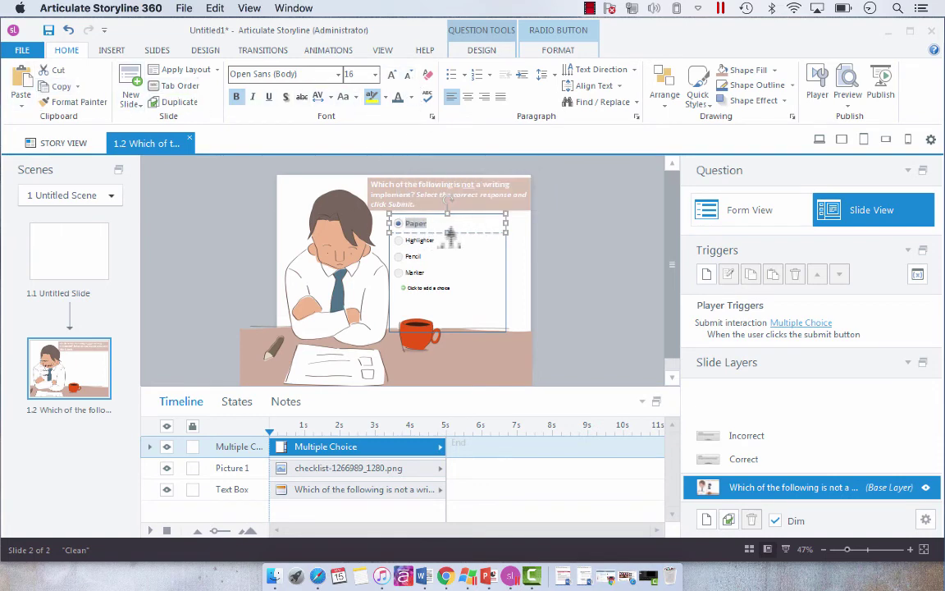
Copy the Paper choice's formatting onto Highlighter, Pencil and Marker with Format Painter, and deselect everything.
left_click(450, 236)
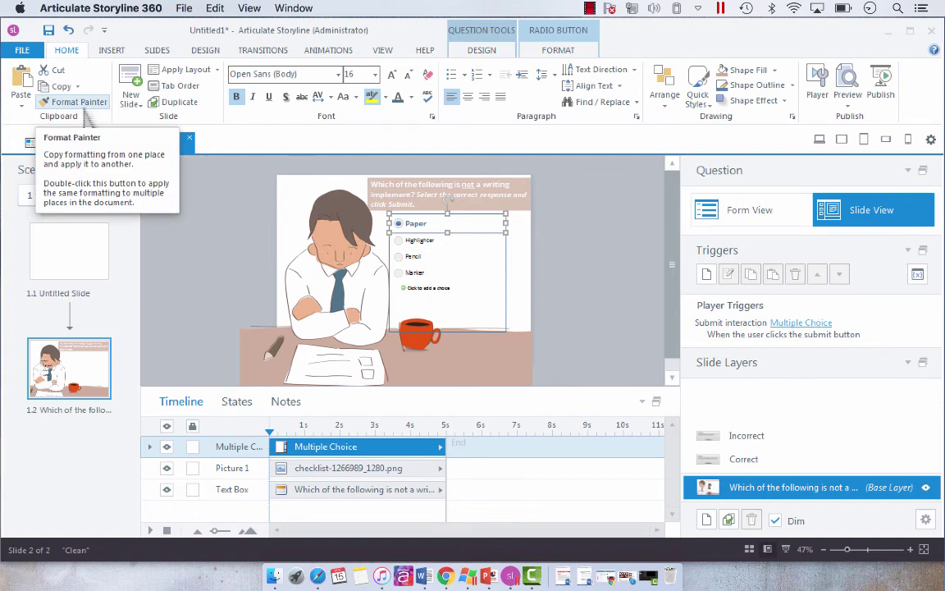
left_click(82, 105)
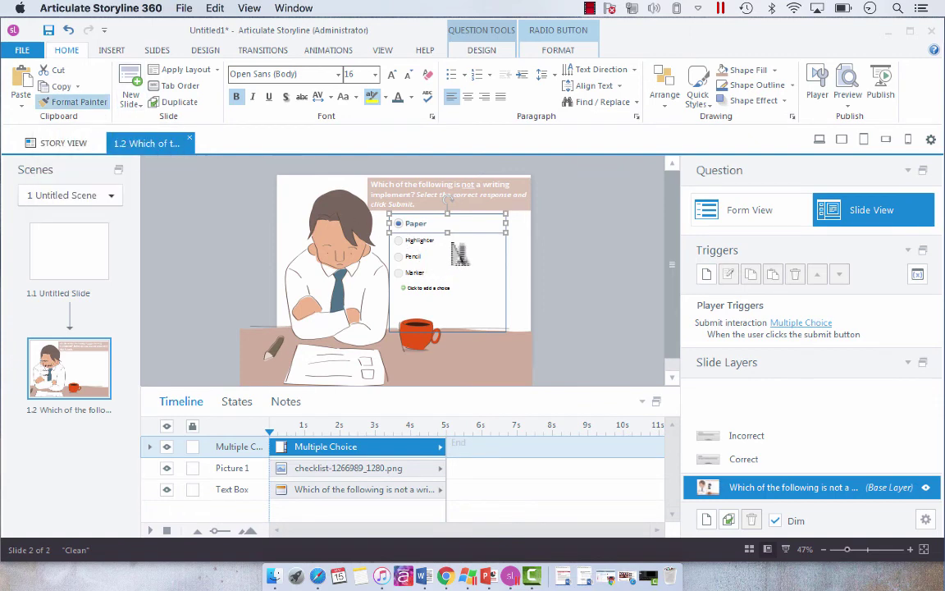
left_click(456, 243)
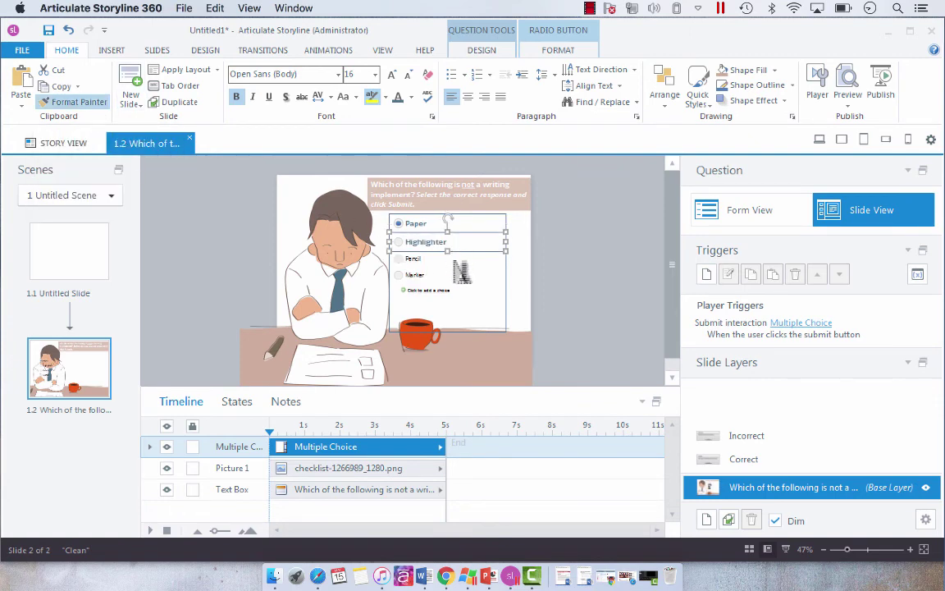
left_click(458, 261)
left_click(459, 283)
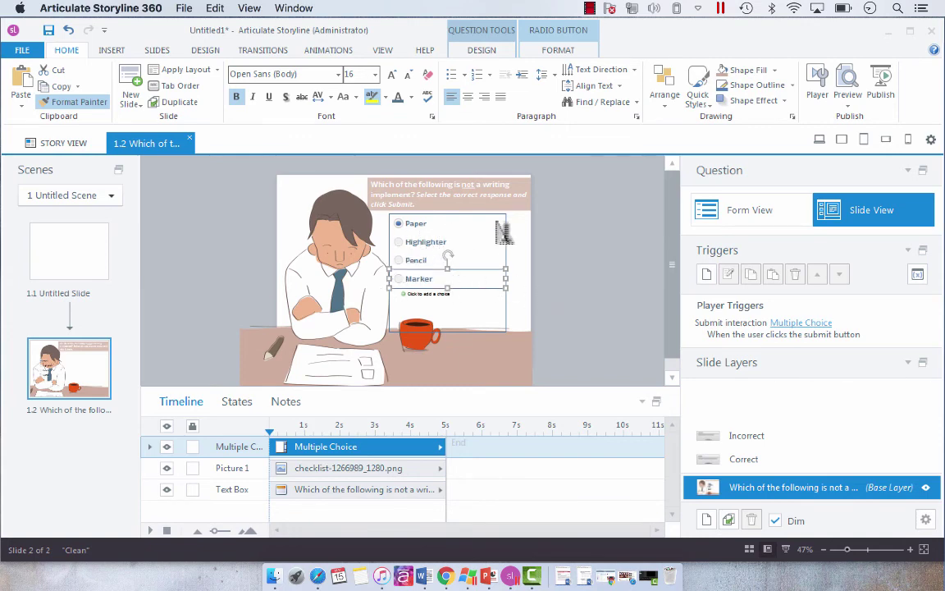
left_click(654, 309)
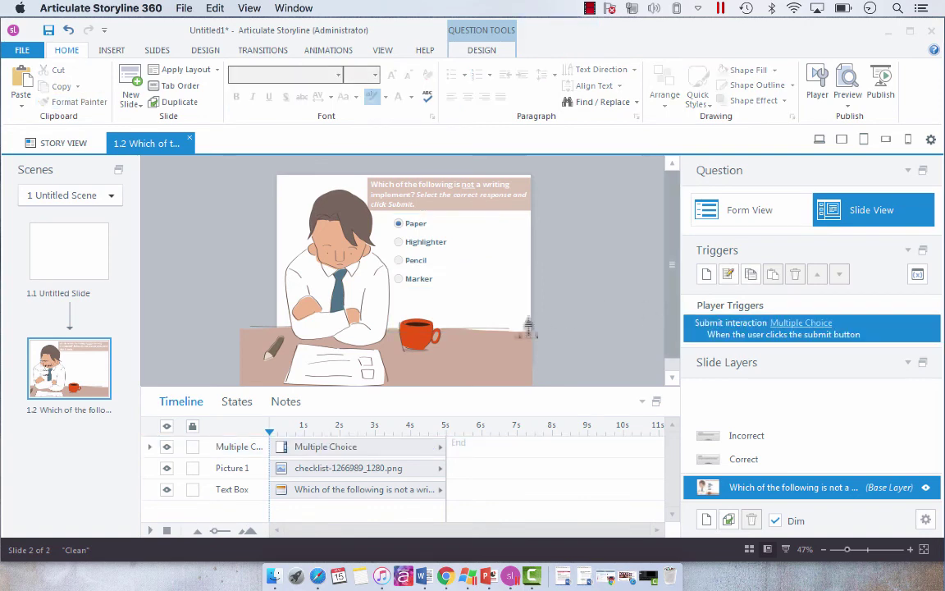
Nudge the whole answer choices box down slightly, away from the question banner, and deselect it.
left_click(441, 221)
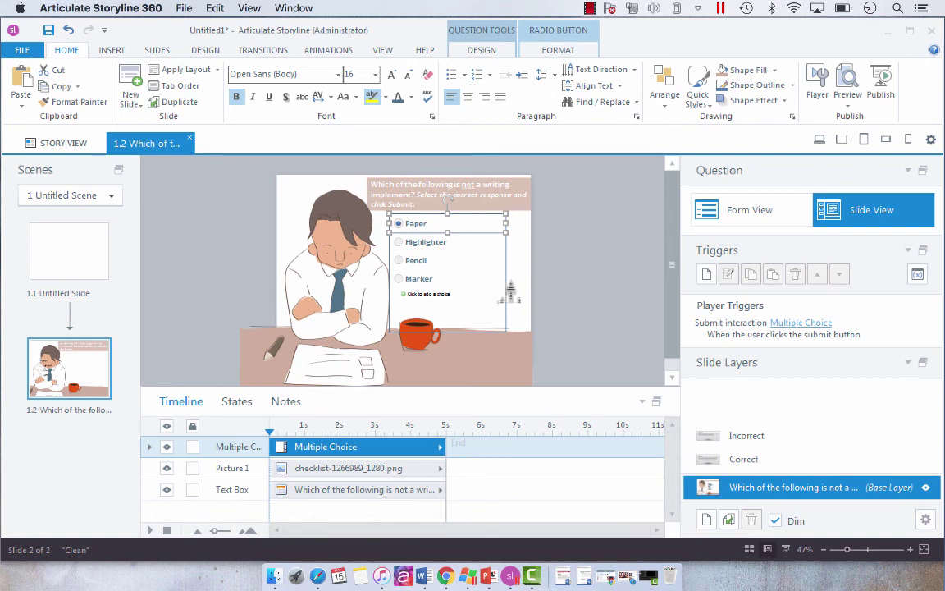
left_click(504, 334)
key("Down")
key("Down")
key("Down")
key("Down")
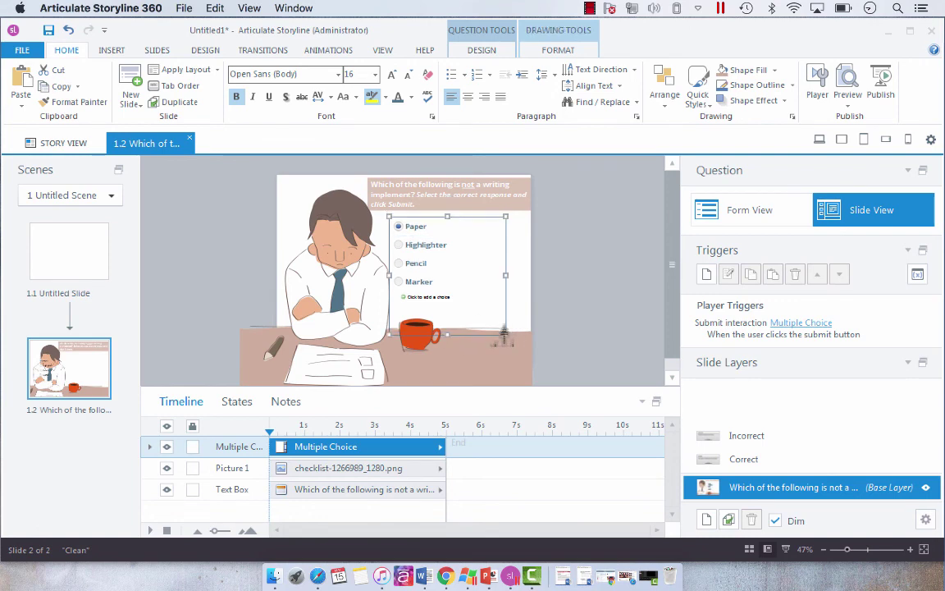
left_click(603, 323)
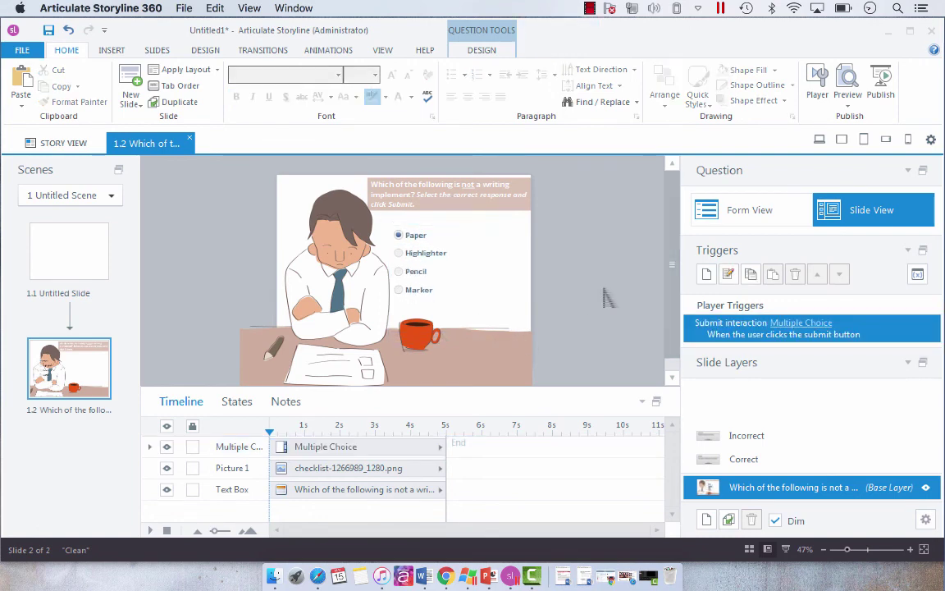
Preview this slide, submit Paper as the answer and continue past the feedback.
left_click(847, 105)
left_click(865, 121)
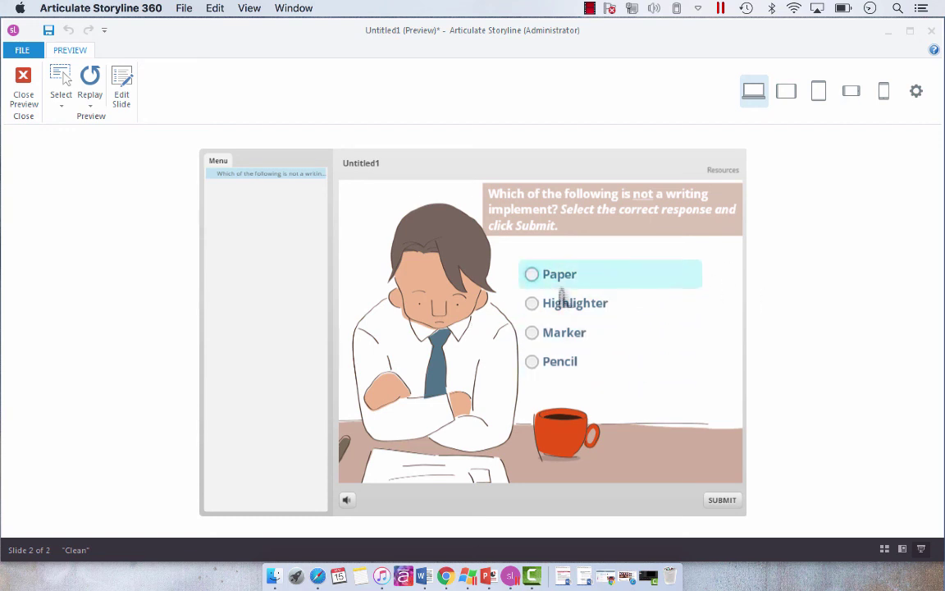
left_click(725, 502)
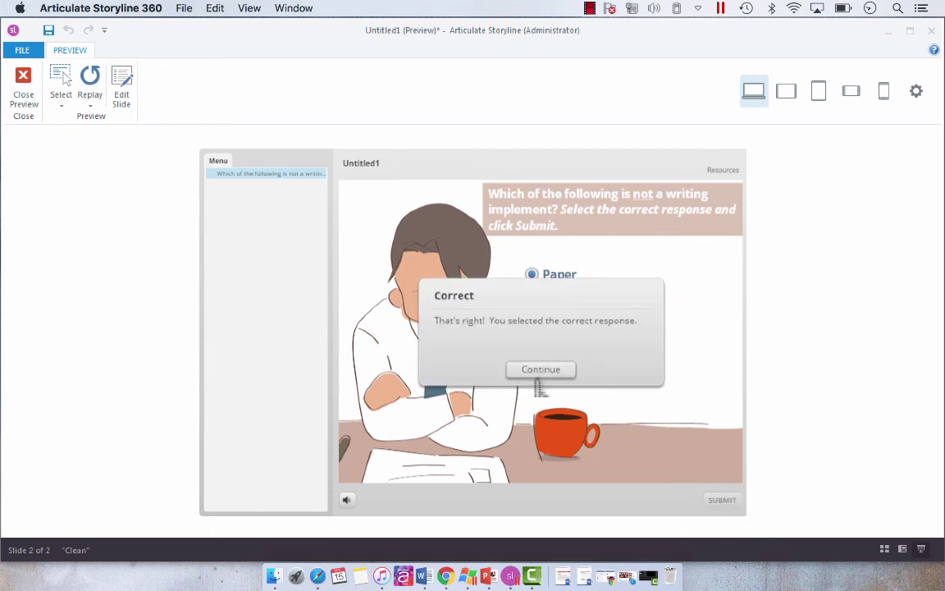
left_click(539, 372)
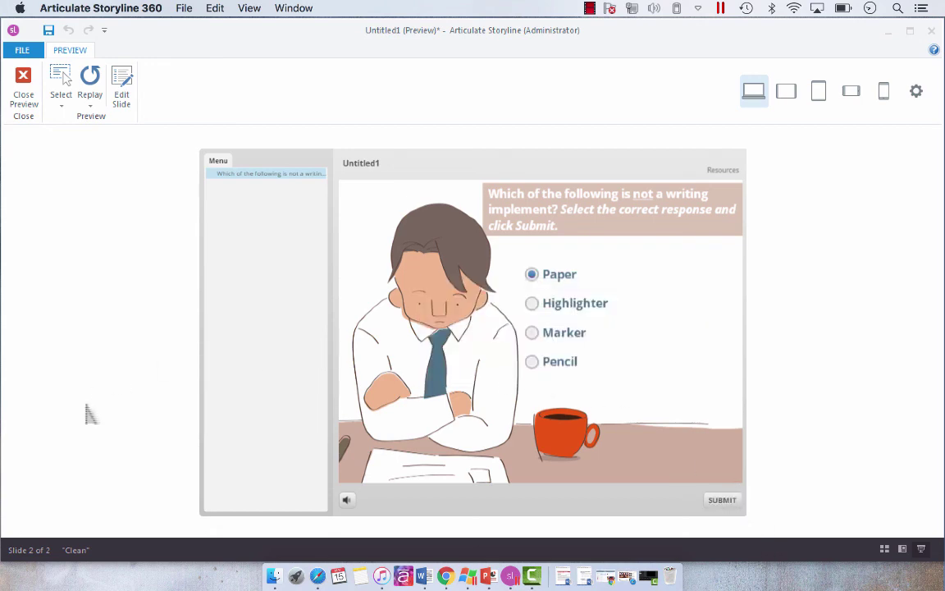